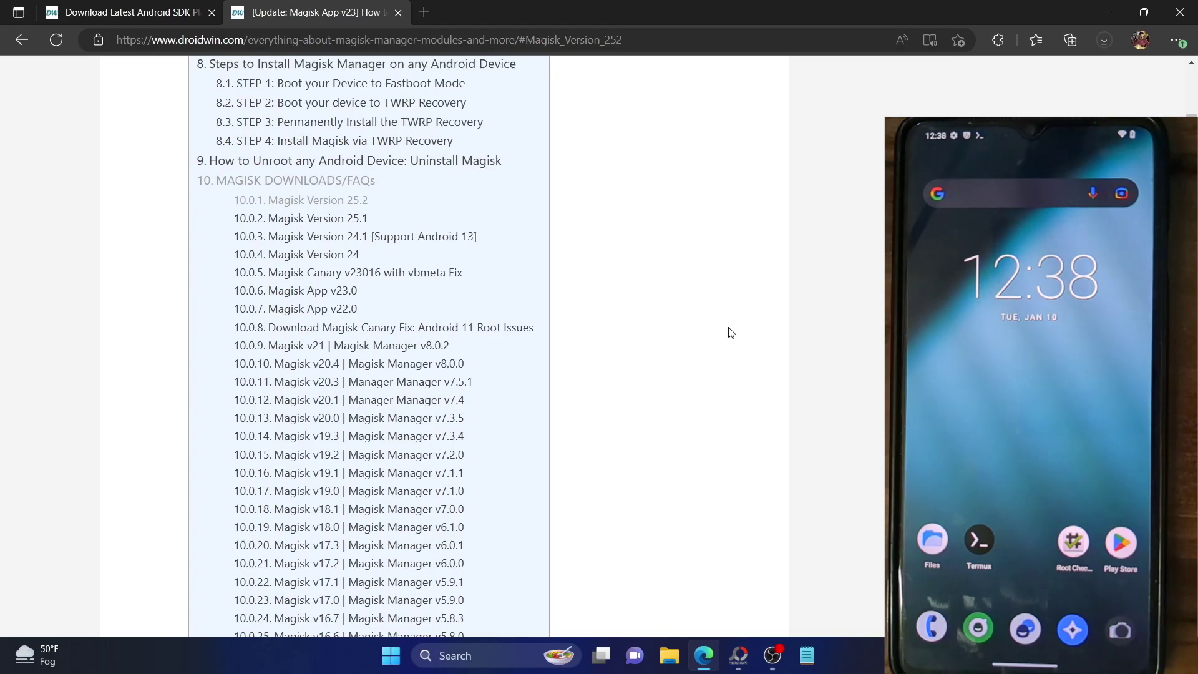
- Review the download and extraction instructions in the Android SDK Platform Tools guide on droidwin.com
{"action": "left_click", "coordinate": [154, 15]}
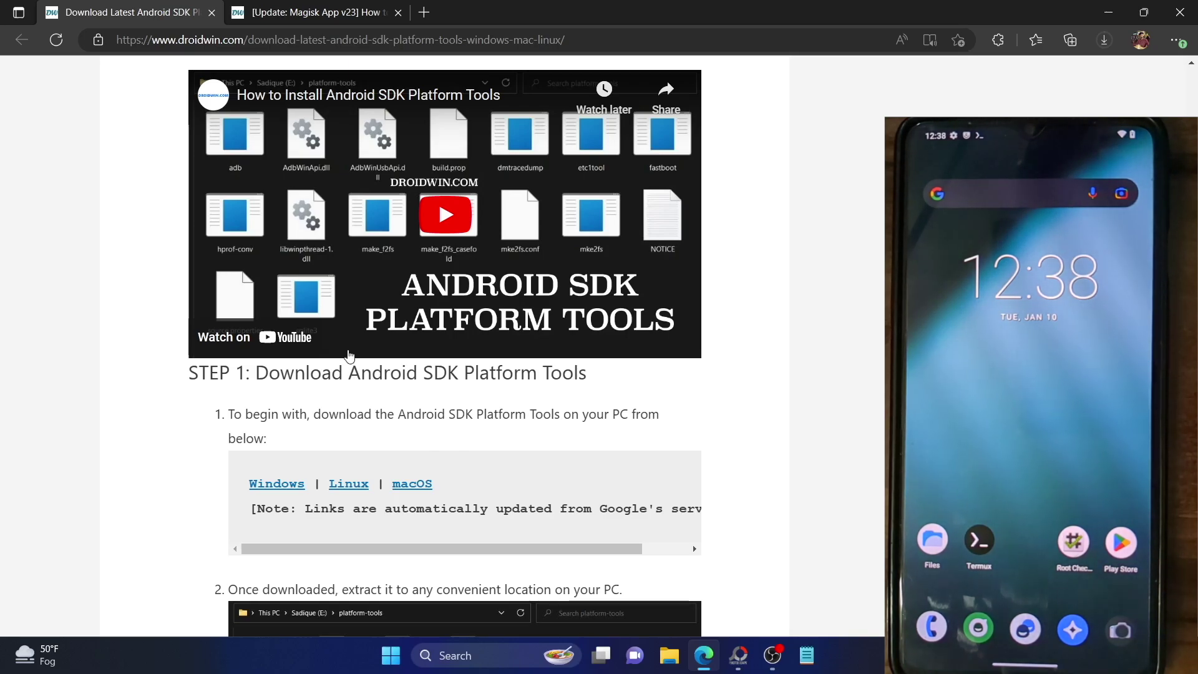
{"action": "double_click", "coordinate": [279, 39]}
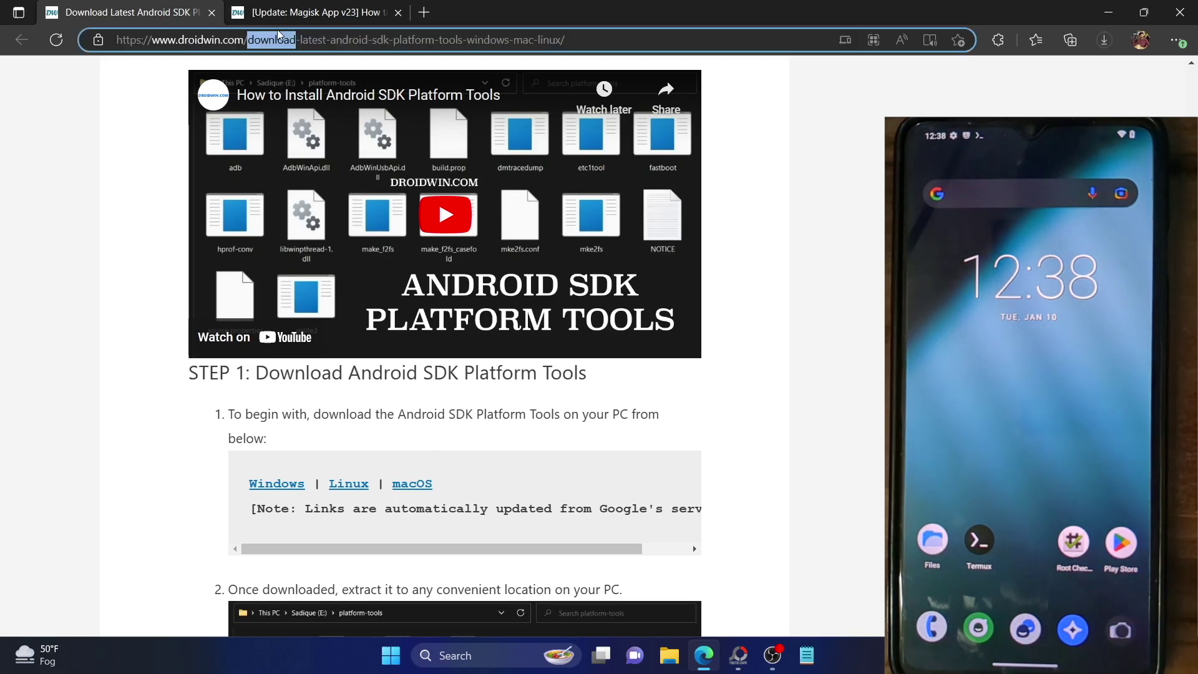
{"action": "left_click", "coordinate": [667, 665]}
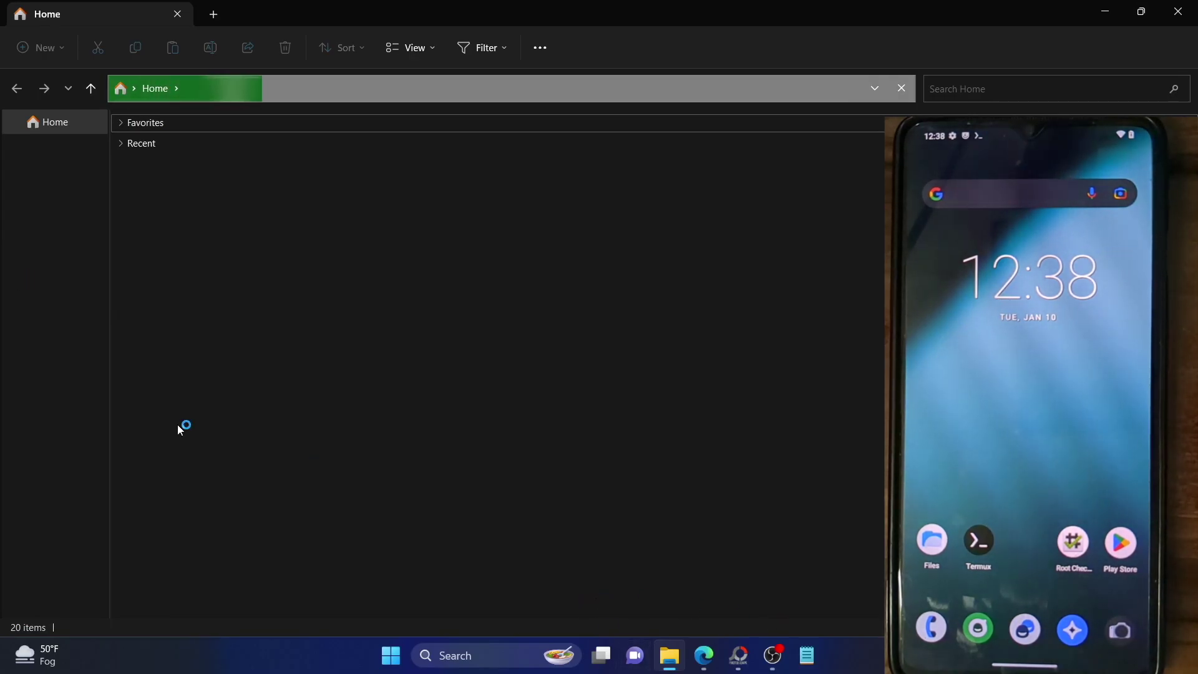
{"action": "left_click", "coordinate": [704, 655]}
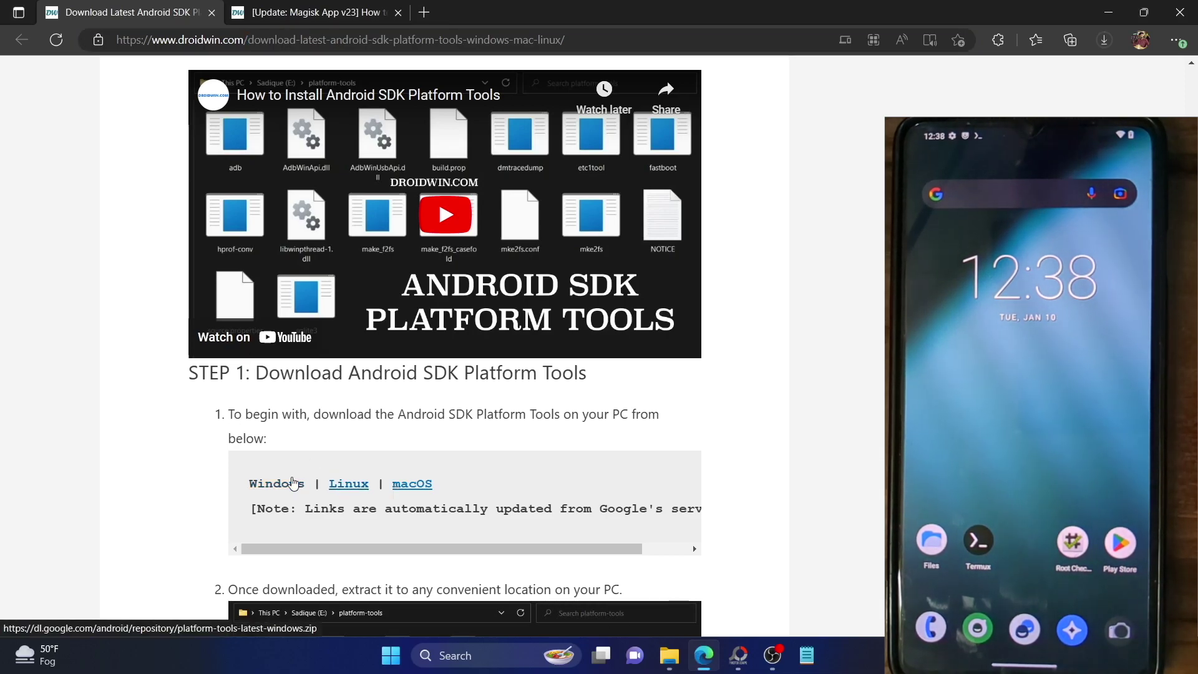
{"action": "scroll", "coordinate": [293, 482], "scroll_direction": "down", "scroll_amount": 2}
{"action": "scroll", "coordinate": [292, 482], "scroll_direction": "down", "scroll_amount": 3}
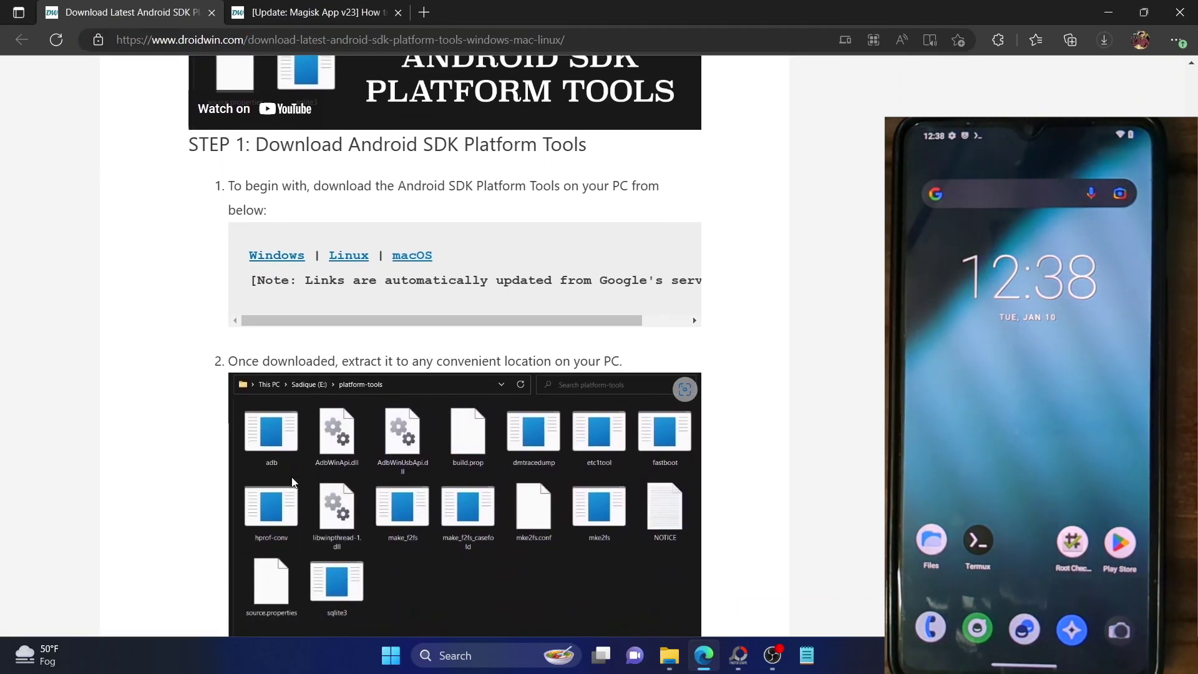
- Switch to File Explorer and open the platform-tools folder on the E: drive
{"action": "left_click", "coordinate": [670, 655]}
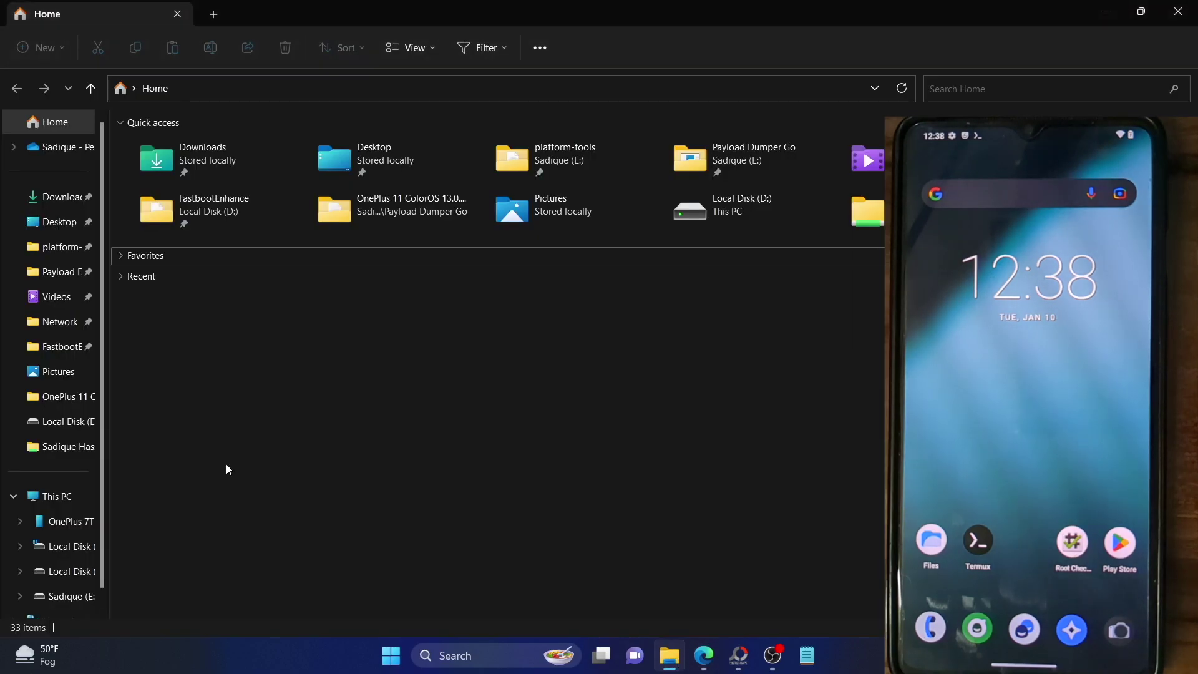
{"action": "left_click", "coordinate": [46, 271]}
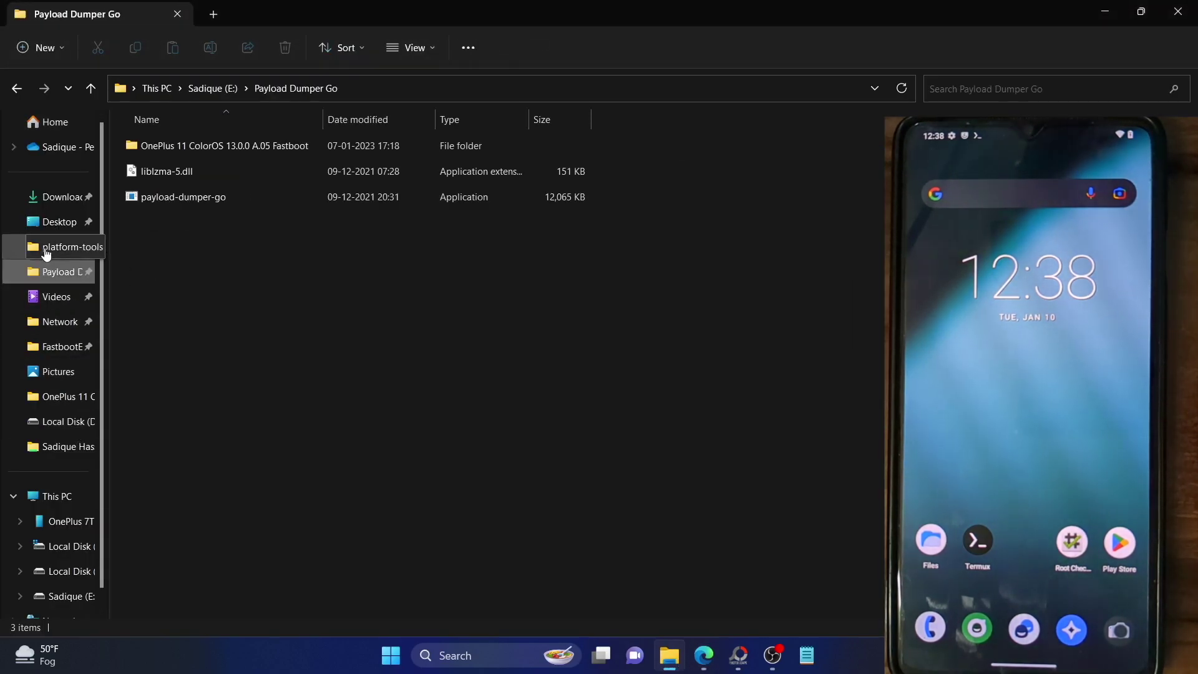
{"action": "left_click", "coordinate": [46, 248]}
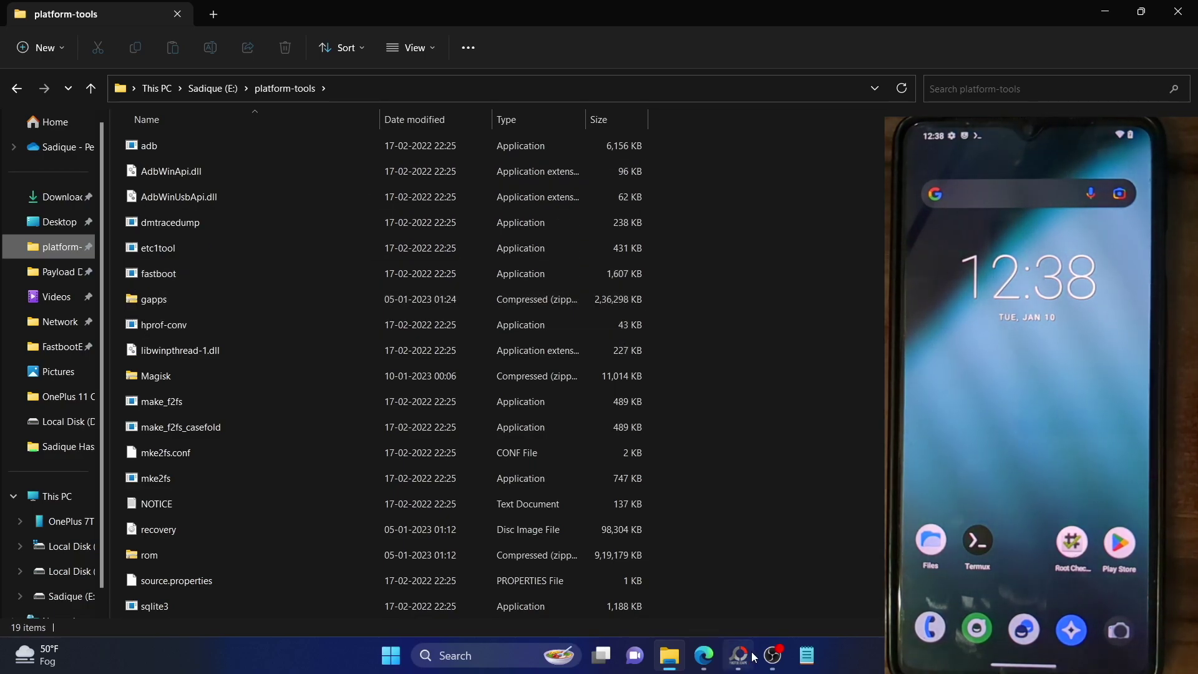
- Switch back to Edge and go to the Magisk Version 25.2 download section of the Magisk guide
{"action": "left_click", "coordinate": [708, 656]}
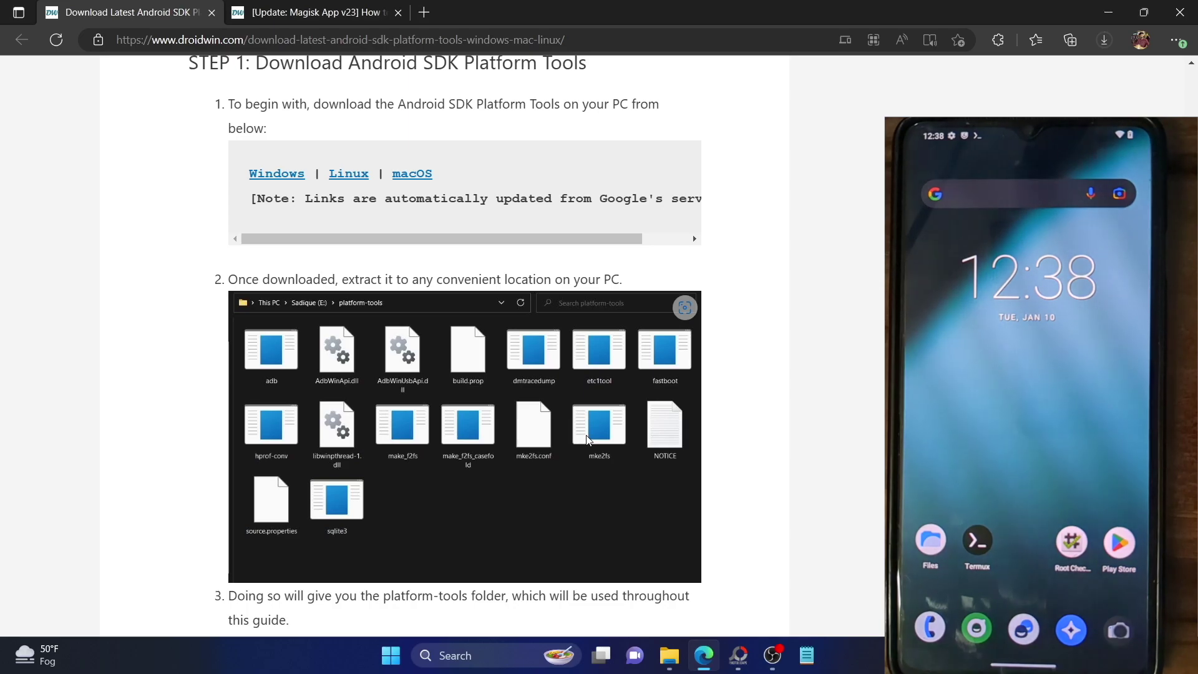
{"action": "left_click", "coordinate": [262, 8]}
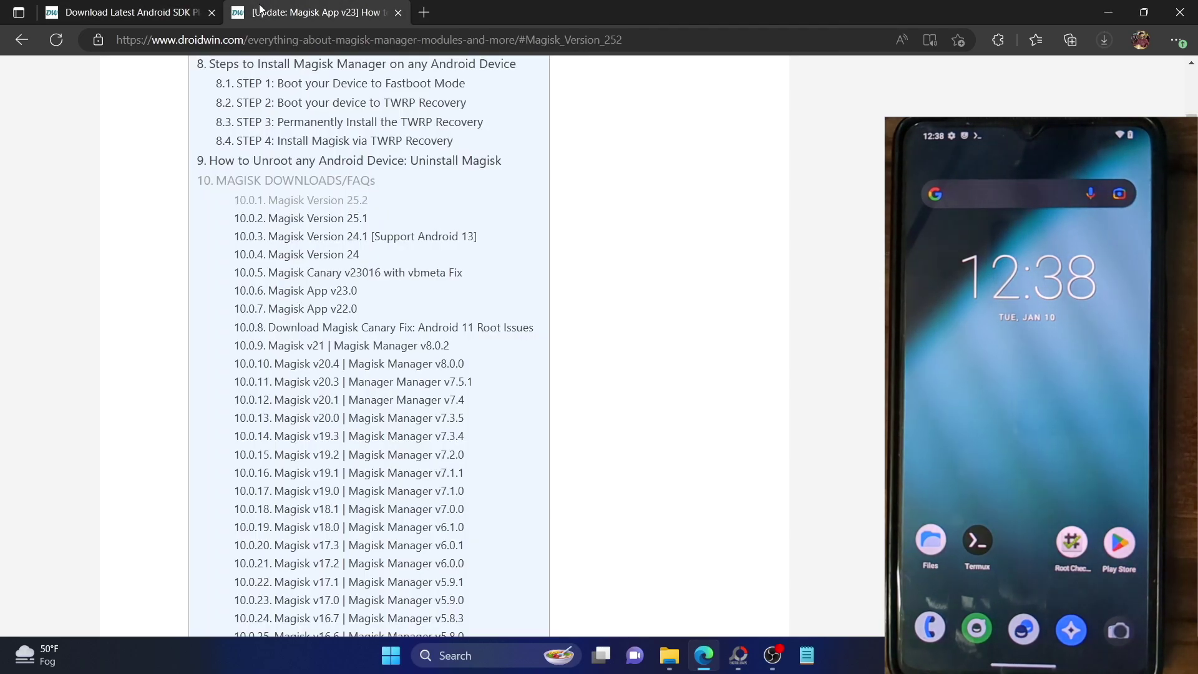
{"action": "left_click", "coordinate": [348, 206]}
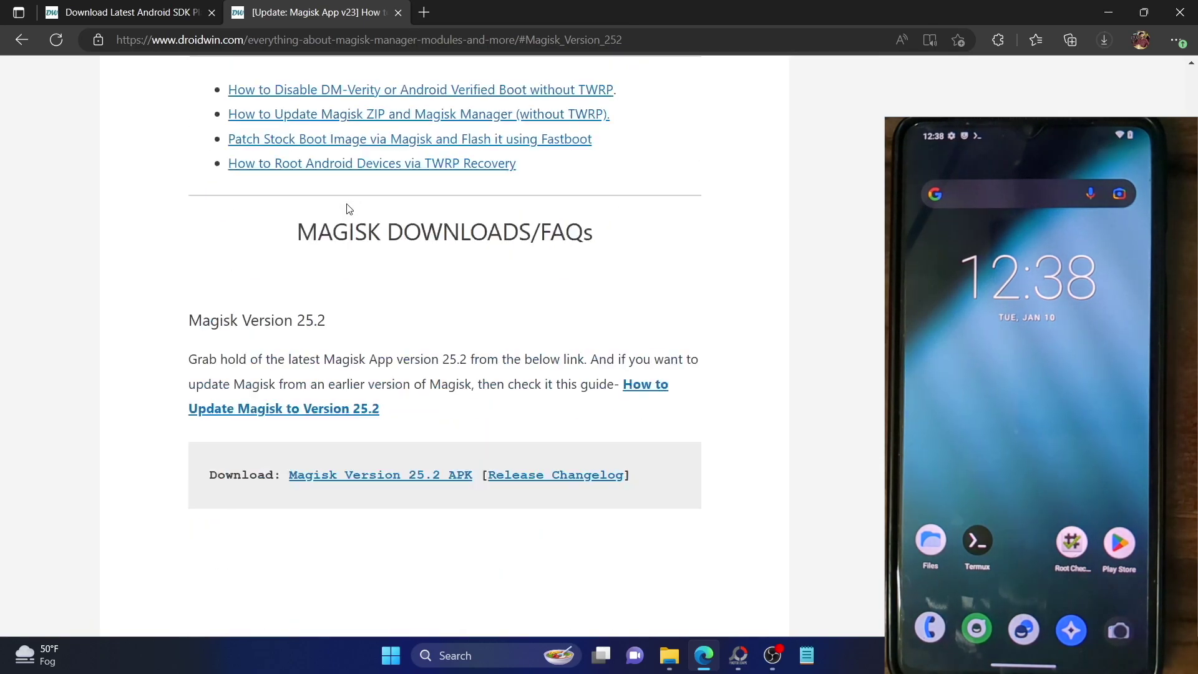
{"action": "scroll", "coordinate": [347, 202], "scroll_direction": "up", "scroll_amount": 3}
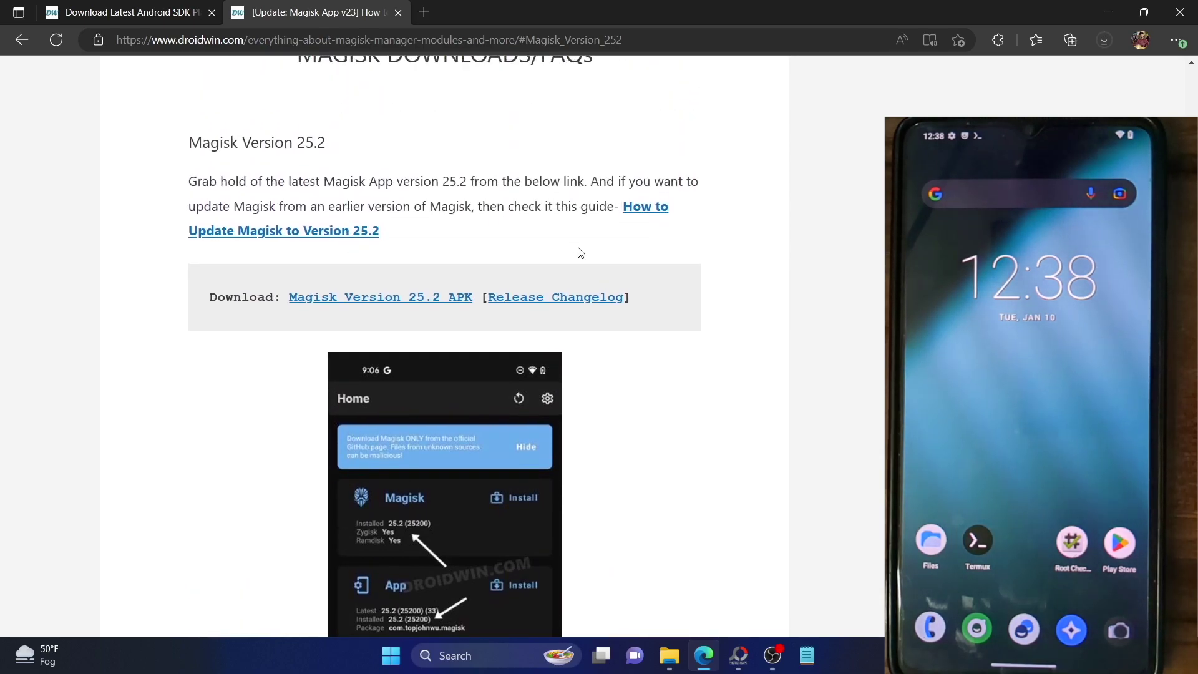
- View the Magisk 25.2 release changelog in a separate tab and return to the Magisk guide
{"action": "right_click", "coordinate": [589, 297]}
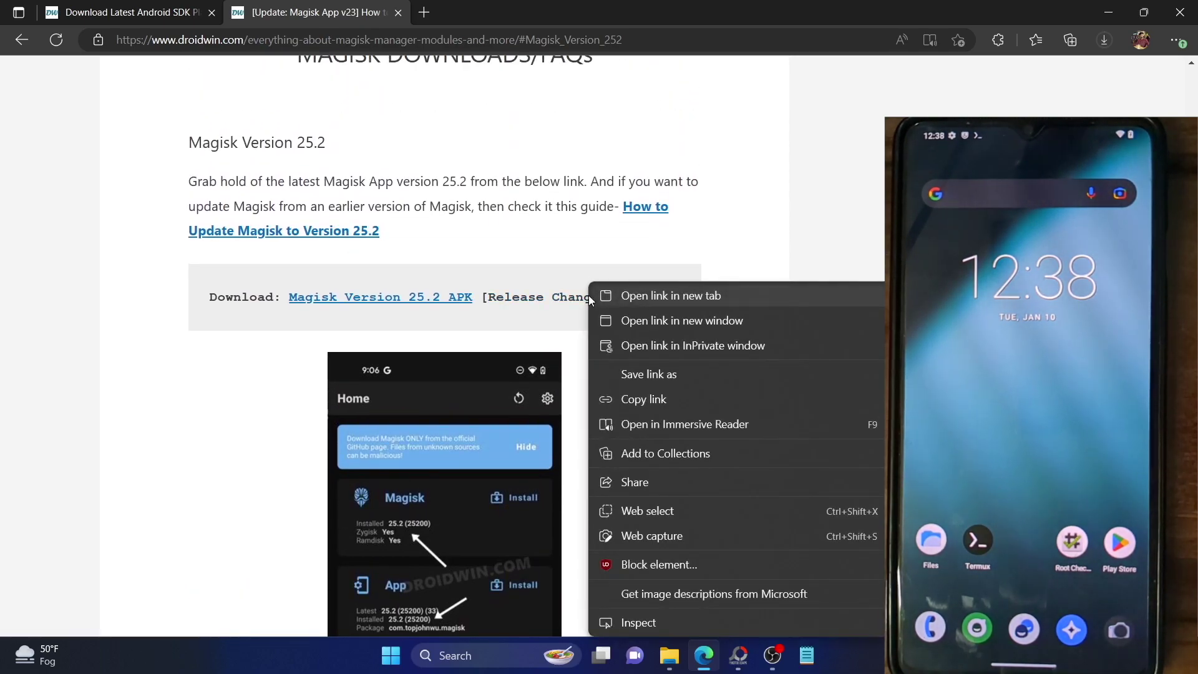
{"action": "left_click", "coordinate": [635, 297]}
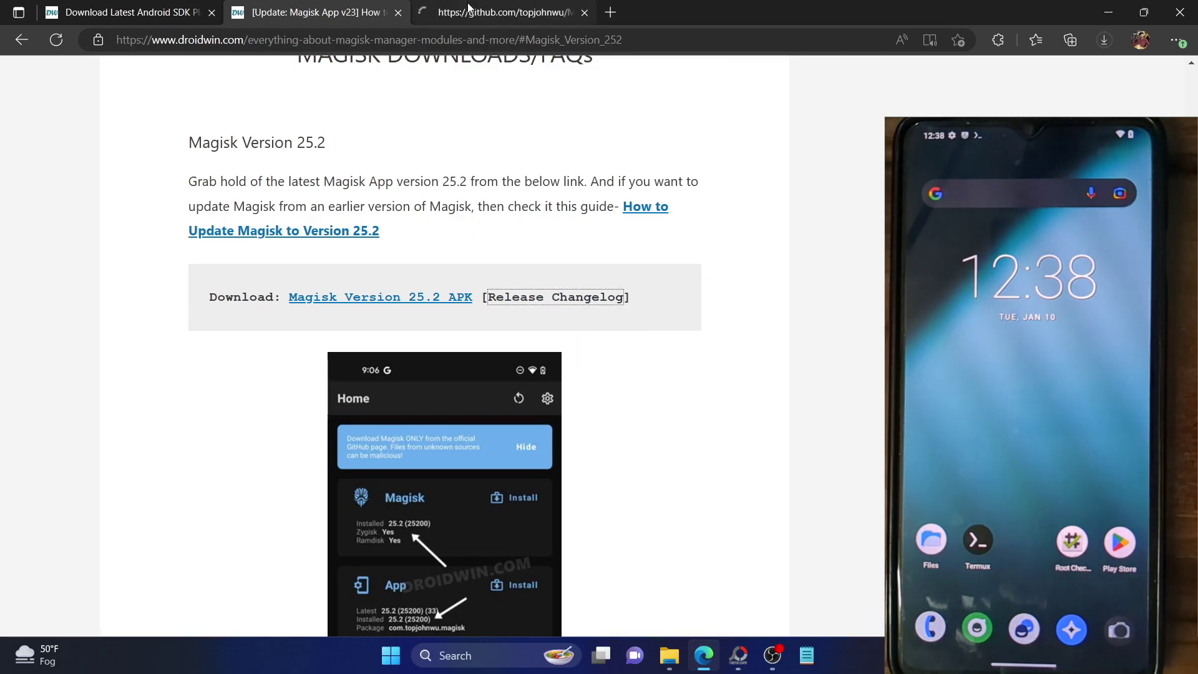
{"action": "left_click", "coordinate": [468, 8]}
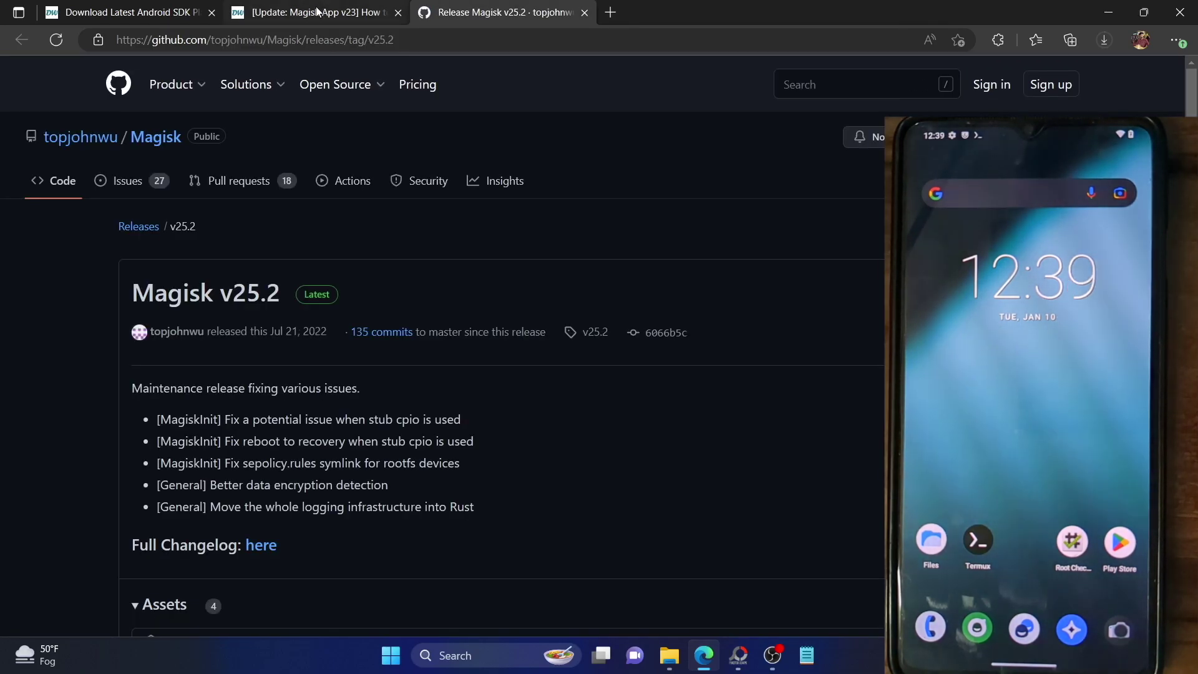
{"action": "left_click", "coordinate": [318, 11]}
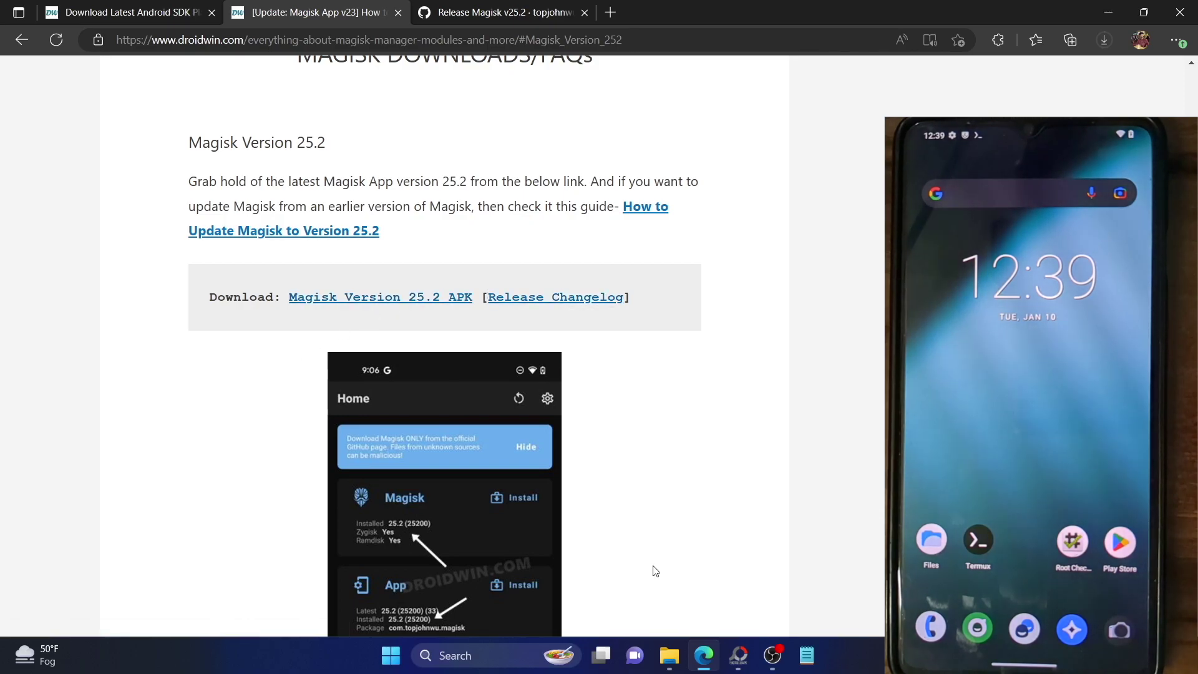
- Switch to File Explorer and delete the old Magisk zip from the platform-tools folder
{"action": "left_click", "coordinate": [669, 655]}
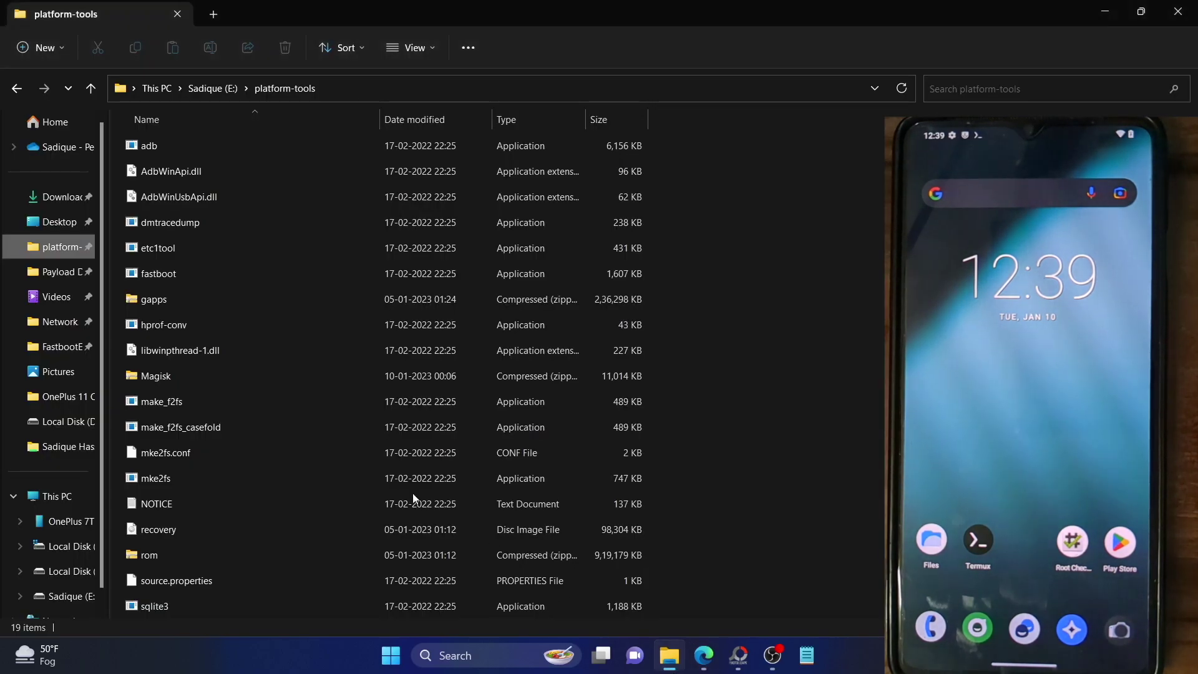
{"action": "left_click", "coordinate": [166, 366]}
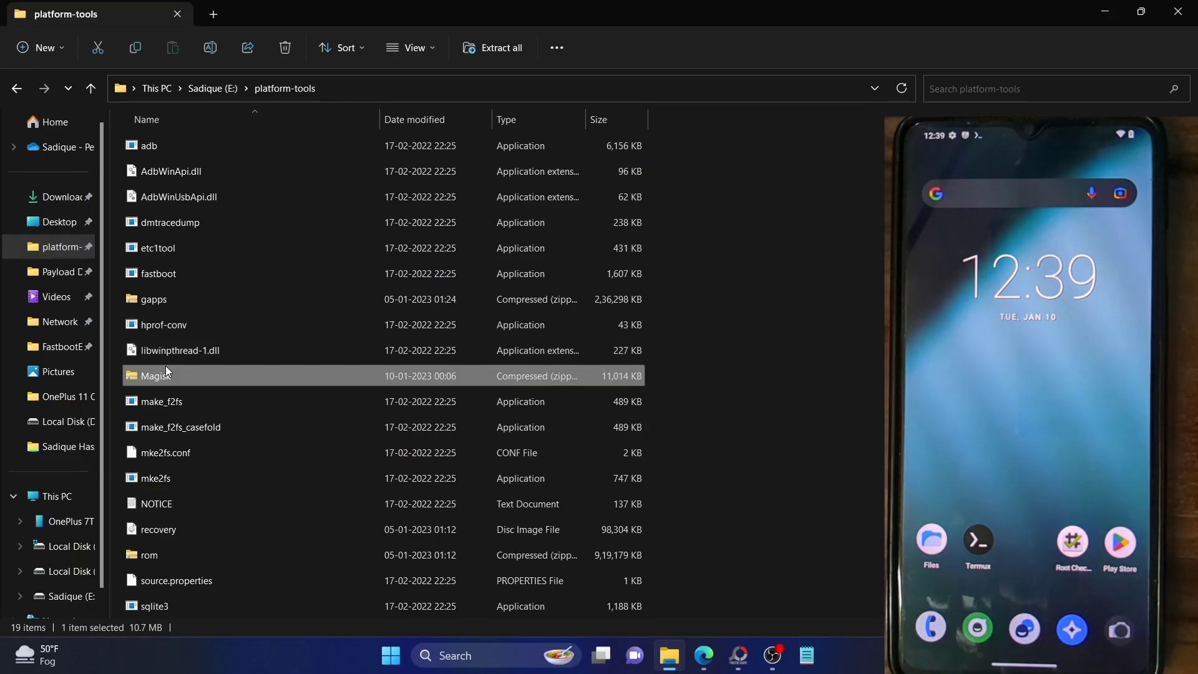
{"action": "key", "text": "Delete"}
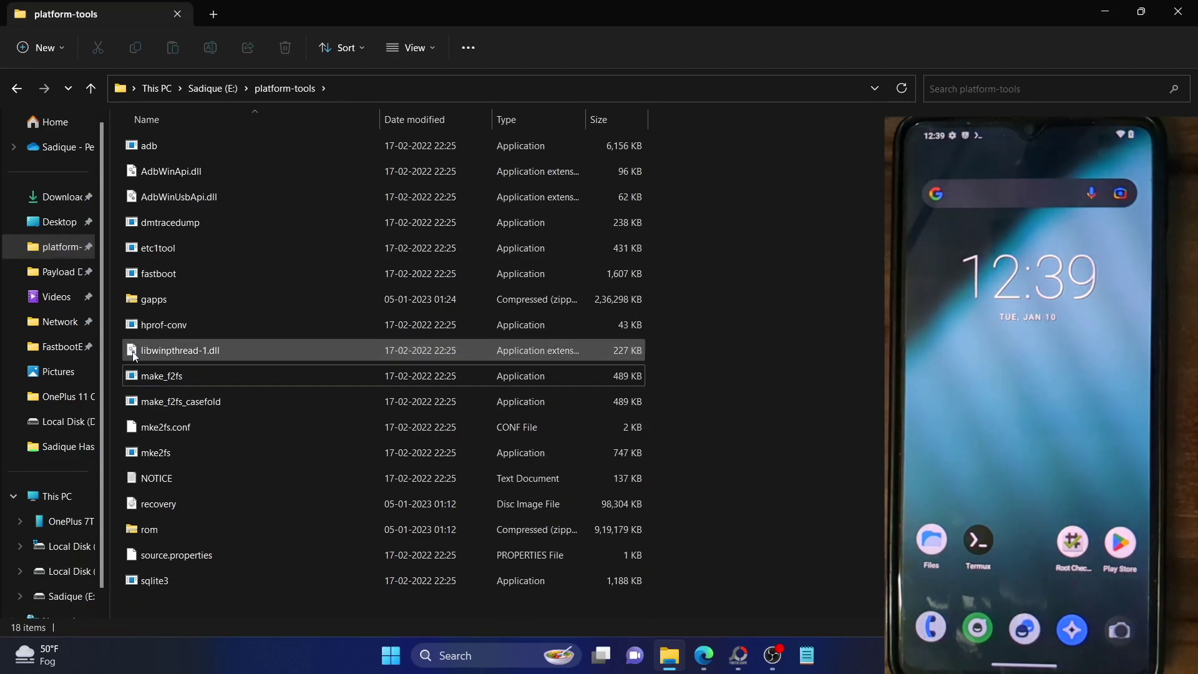
- Copy Magisk-v25.2 (2).apk from Downloads into the platform-tools folder
{"action": "left_click", "coordinate": [57, 199]}
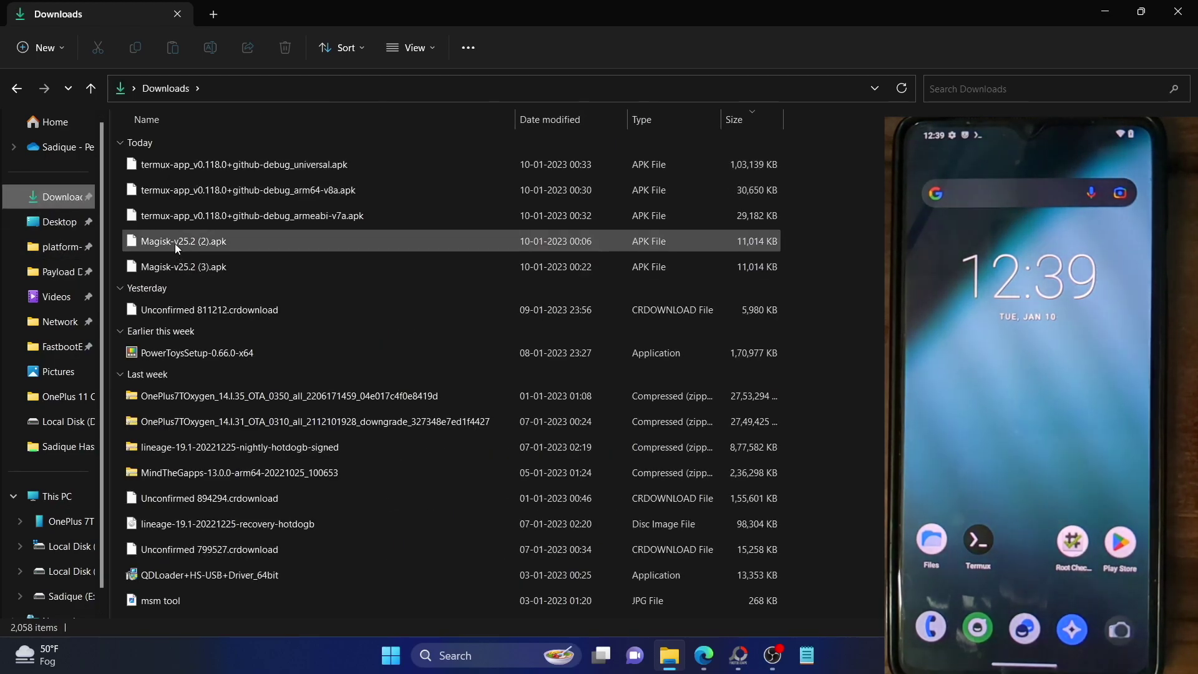
{"action": "left_click", "coordinate": [176, 244]}
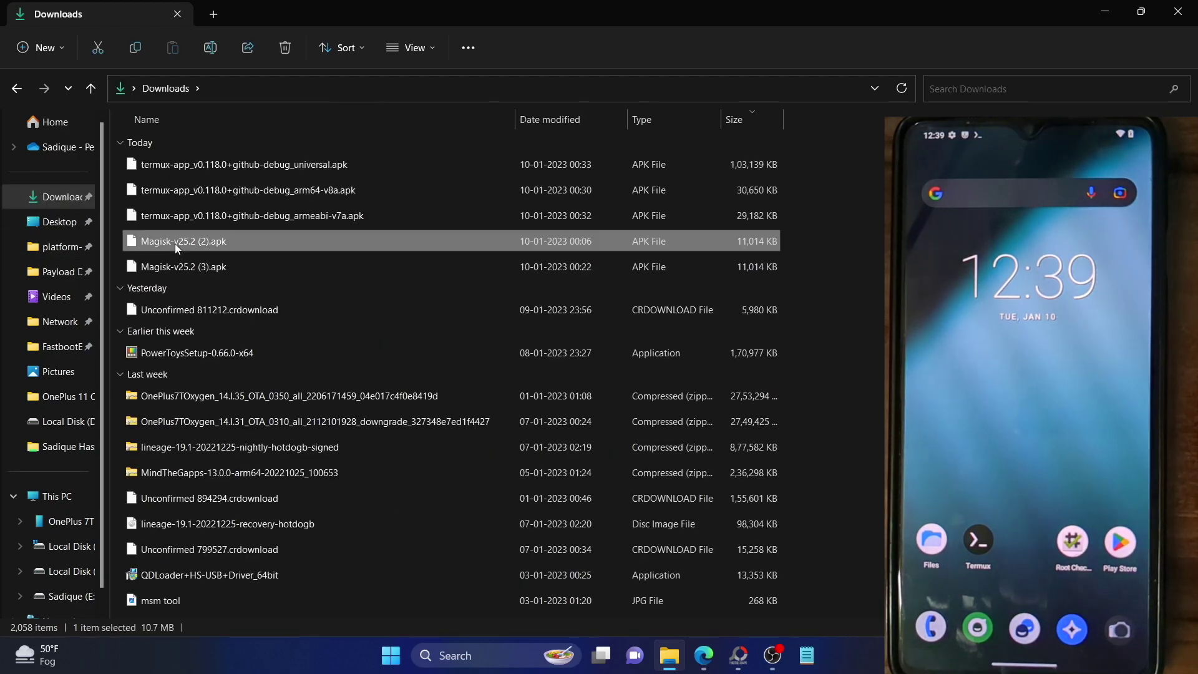
{"action": "left_click", "coordinate": [57, 248]}
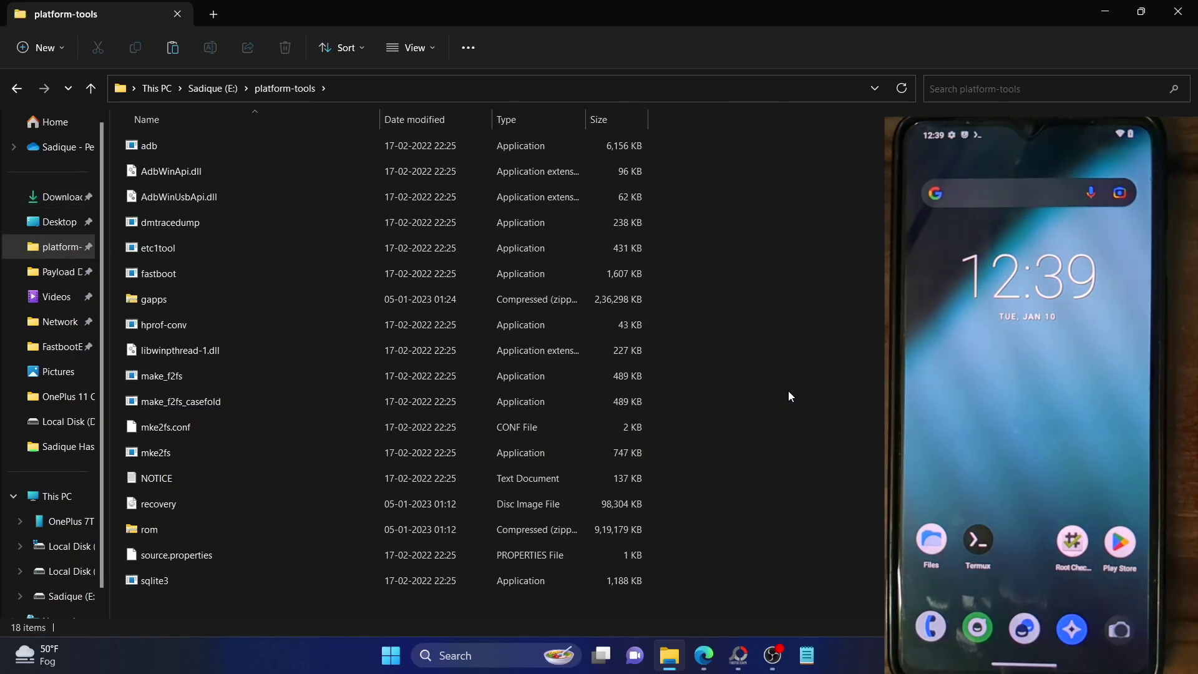
{"action": "key", "text": "ctrl+v"}
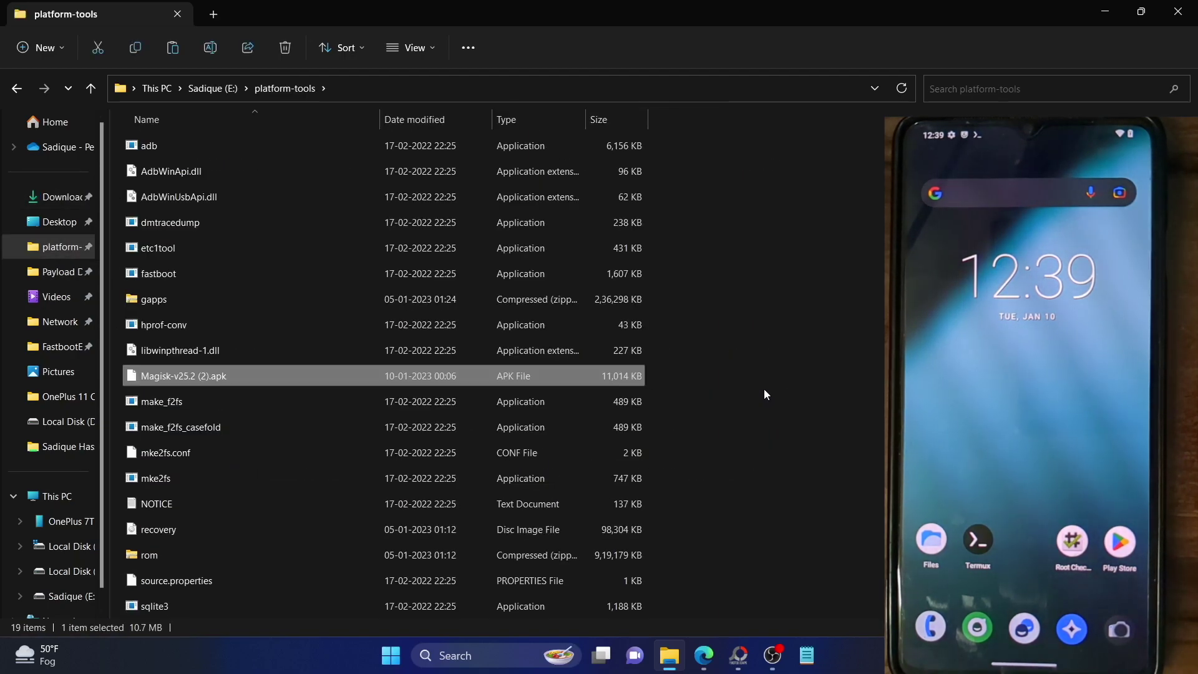
- Change the extension of the copied Magisk file to make its name Magisk-v25.2 (2).zip, accepting the extension change
{"action": "right_click", "coordinate": [313, 385]}
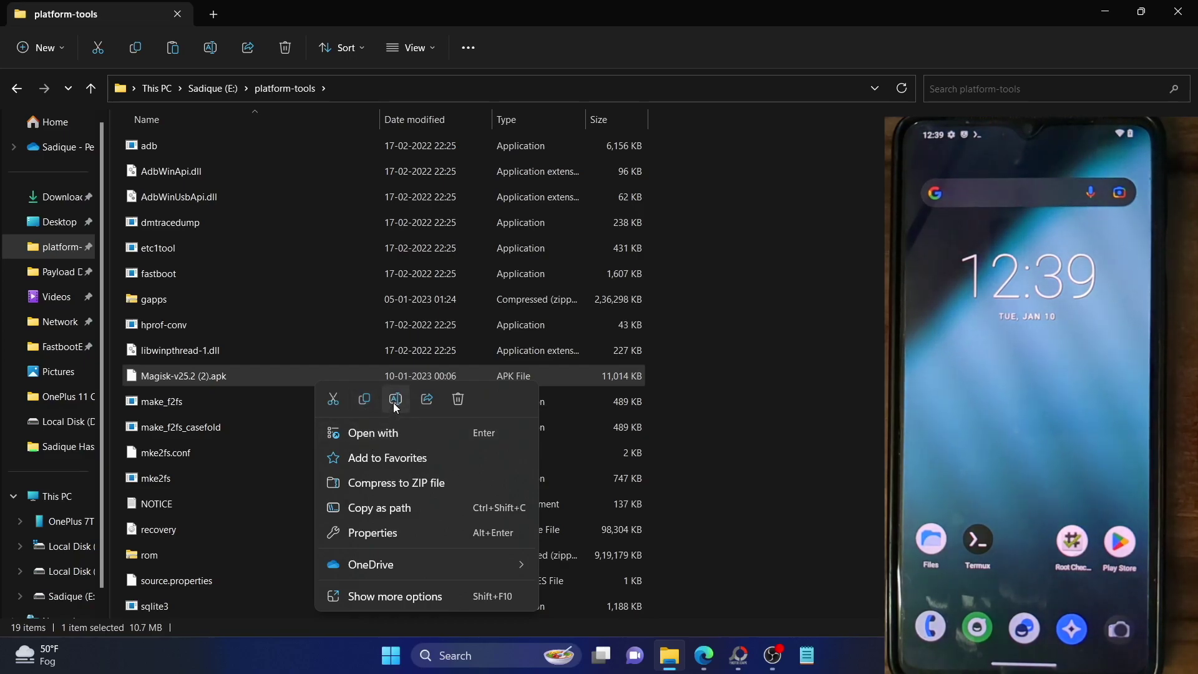
{"action": "left_click", "coordinate": [802, 342]}
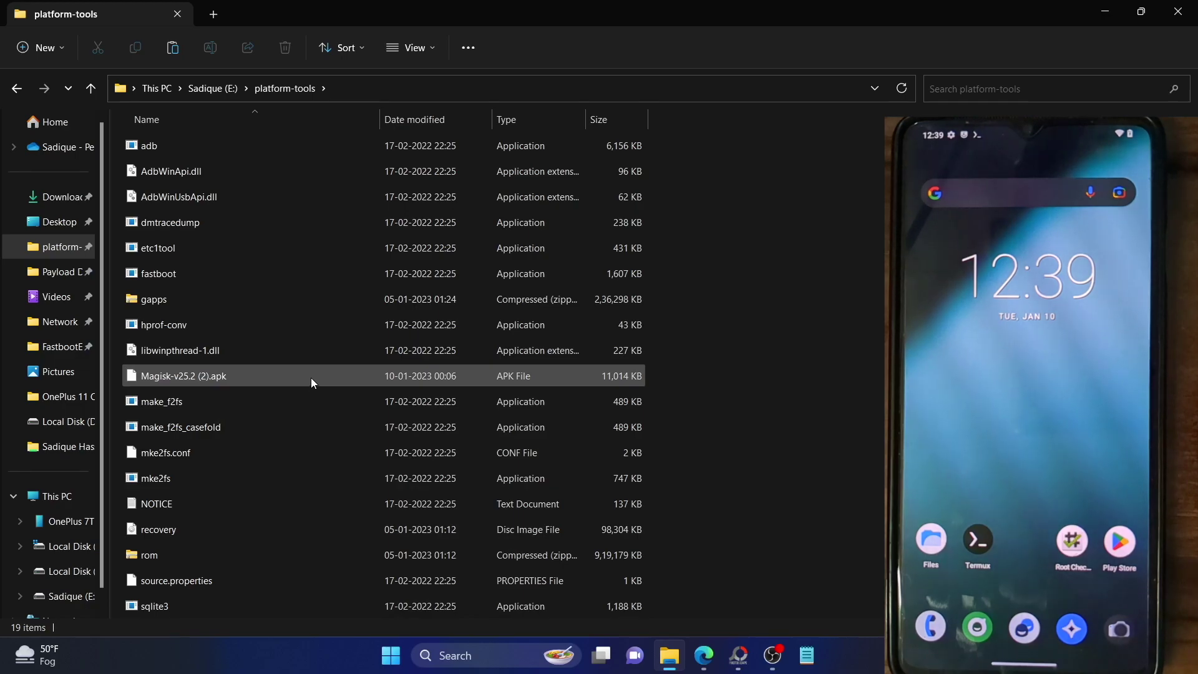
{"action": "left_click", "coordinate": [311, 377]}
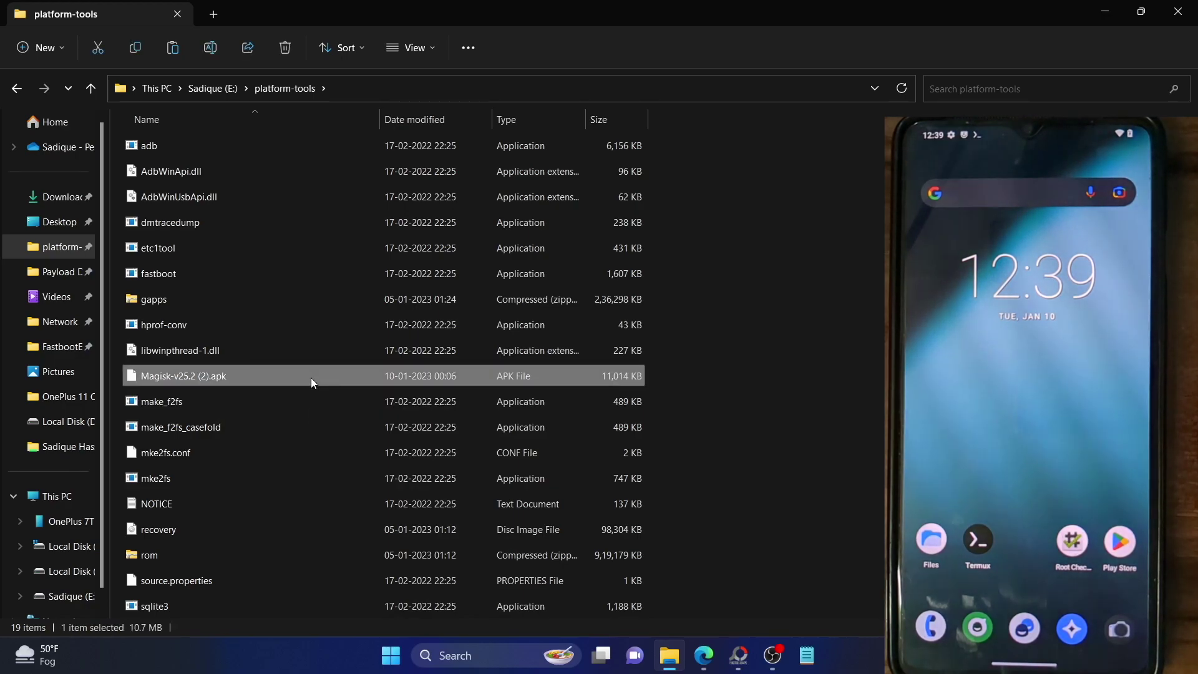
{"action": "right_click", "coordinate": [311, 377]}
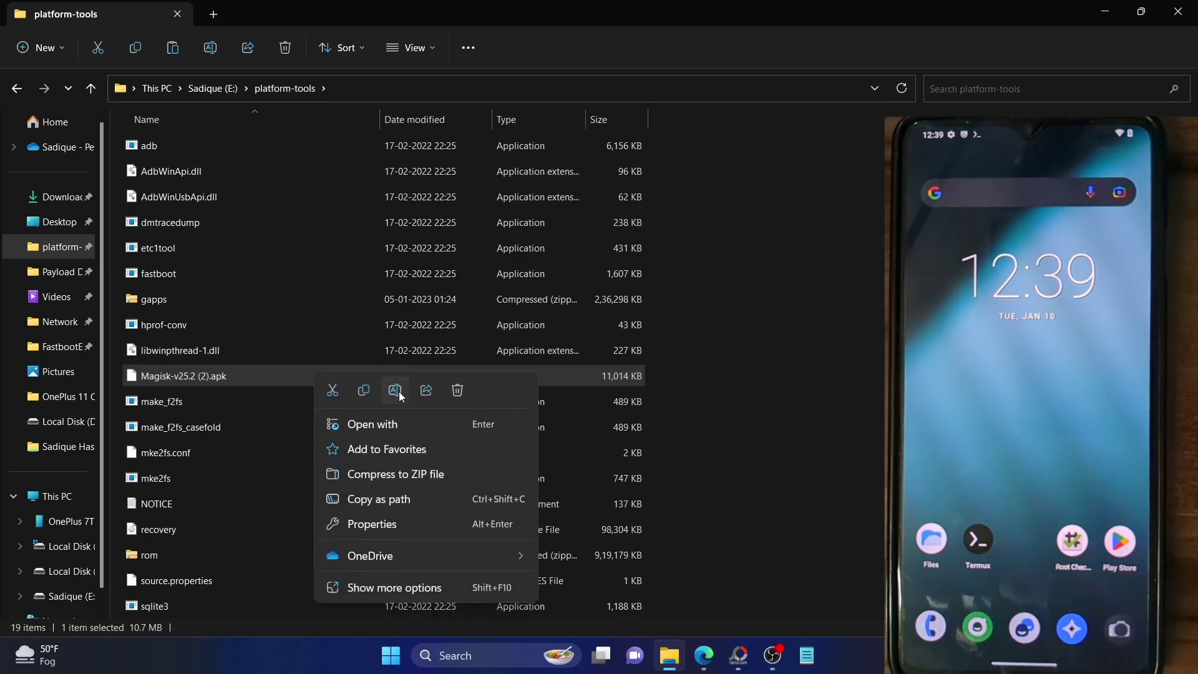
{"action": "left_click", "coordinate": [399, 392]}
{"action": "left_click", "coordinate": [236, 375]}
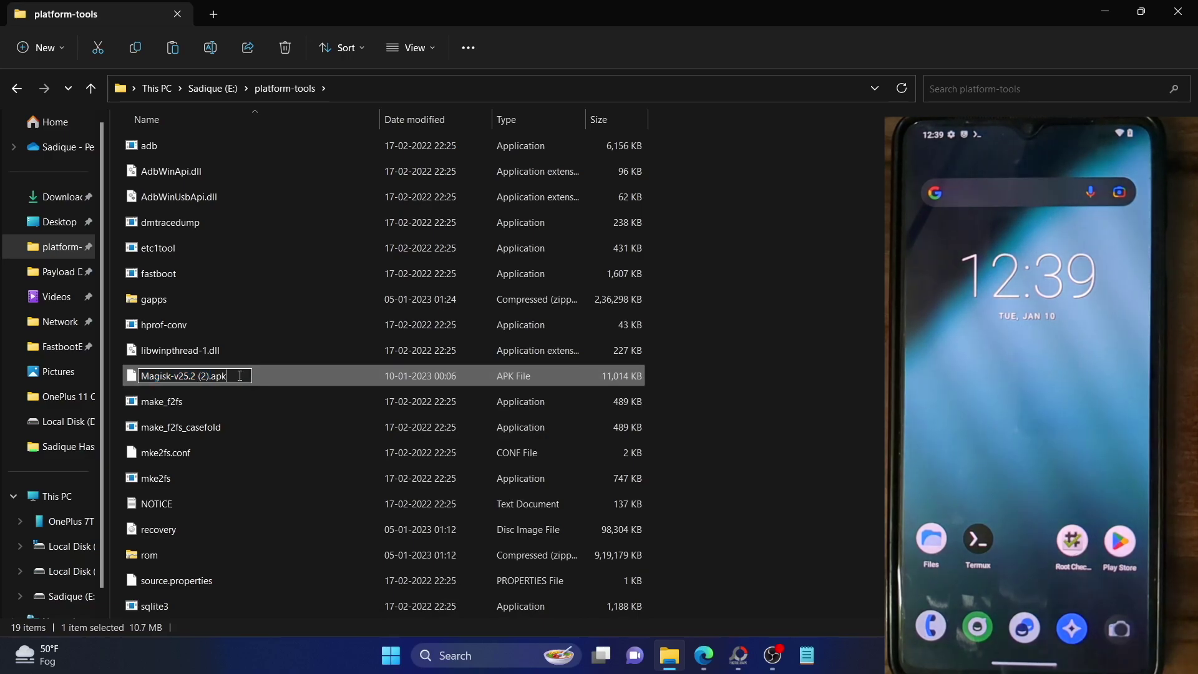
{"action": "type", "text": "zip"}
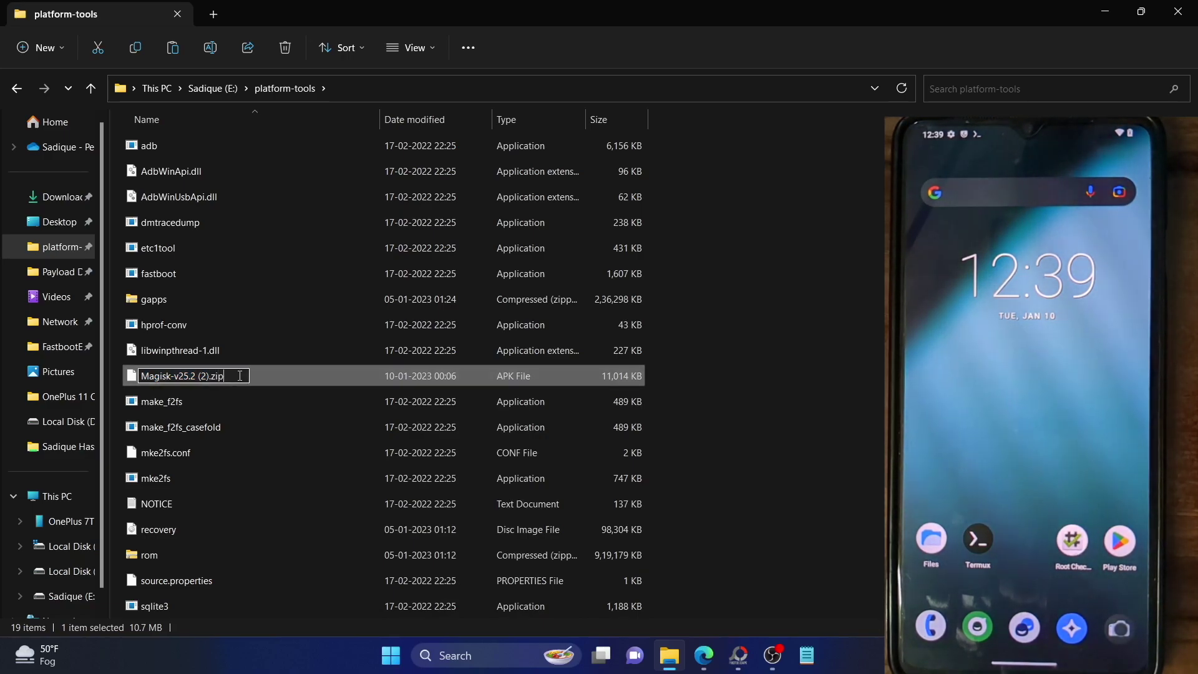
{"action": "key", "text": "Return"}
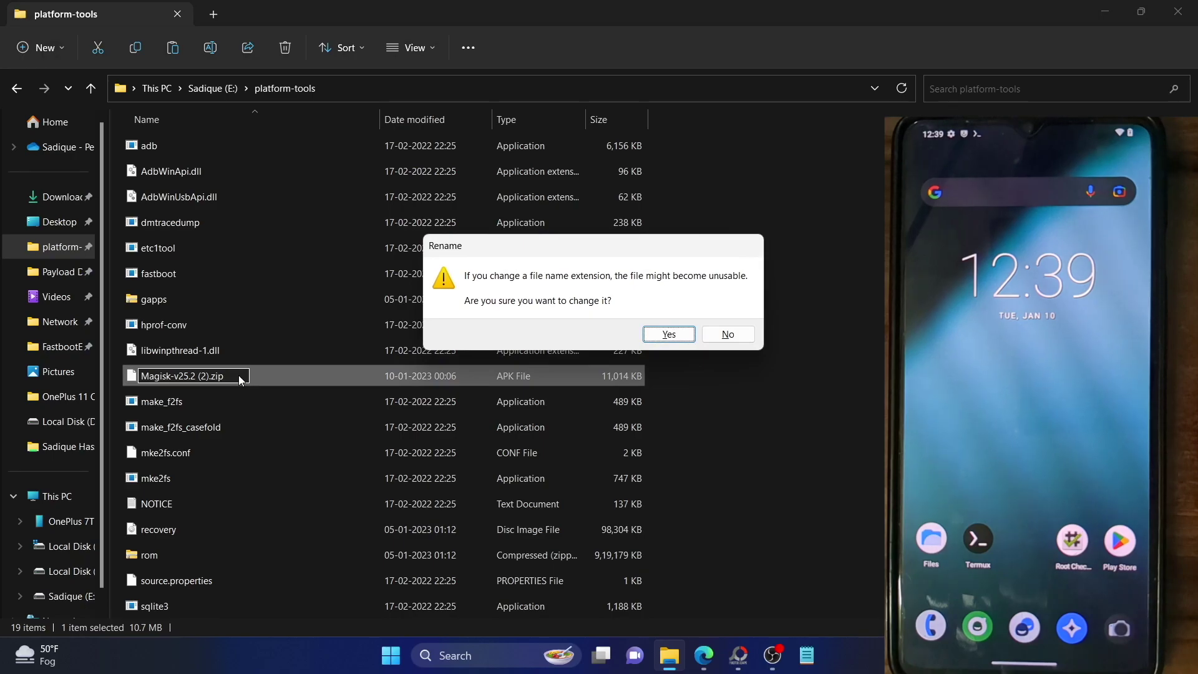
{"action": "left_click", "coordinate": [652, 330]}
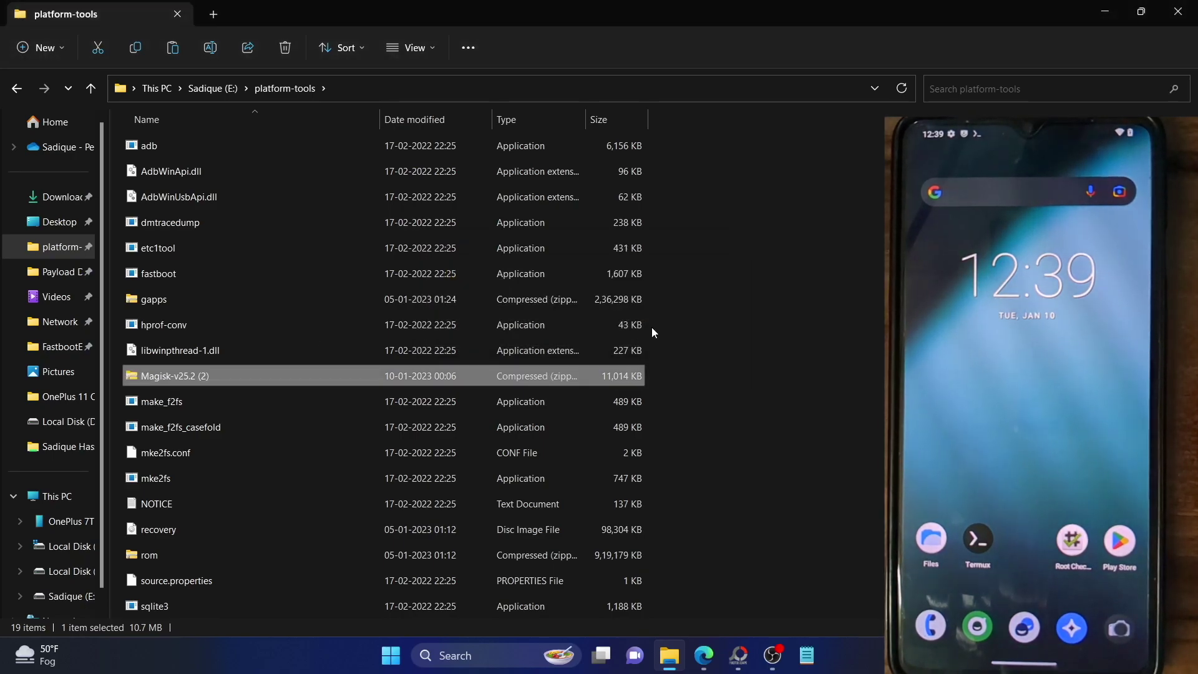
{"action": "left_click", "coordinate": [758, 339]}
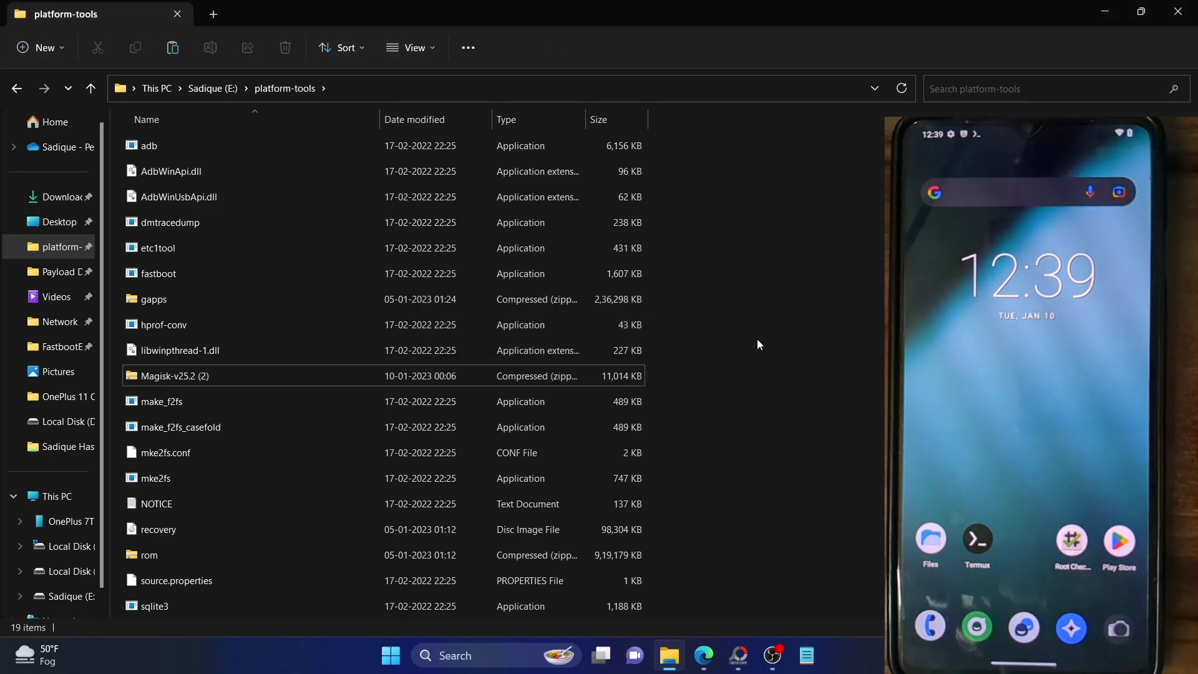
- Rename the zip file Magisk-v25.2 (2) in the platform-tools folder to Magisk
{"action": "left_click", "coordinate": [195, 377]}
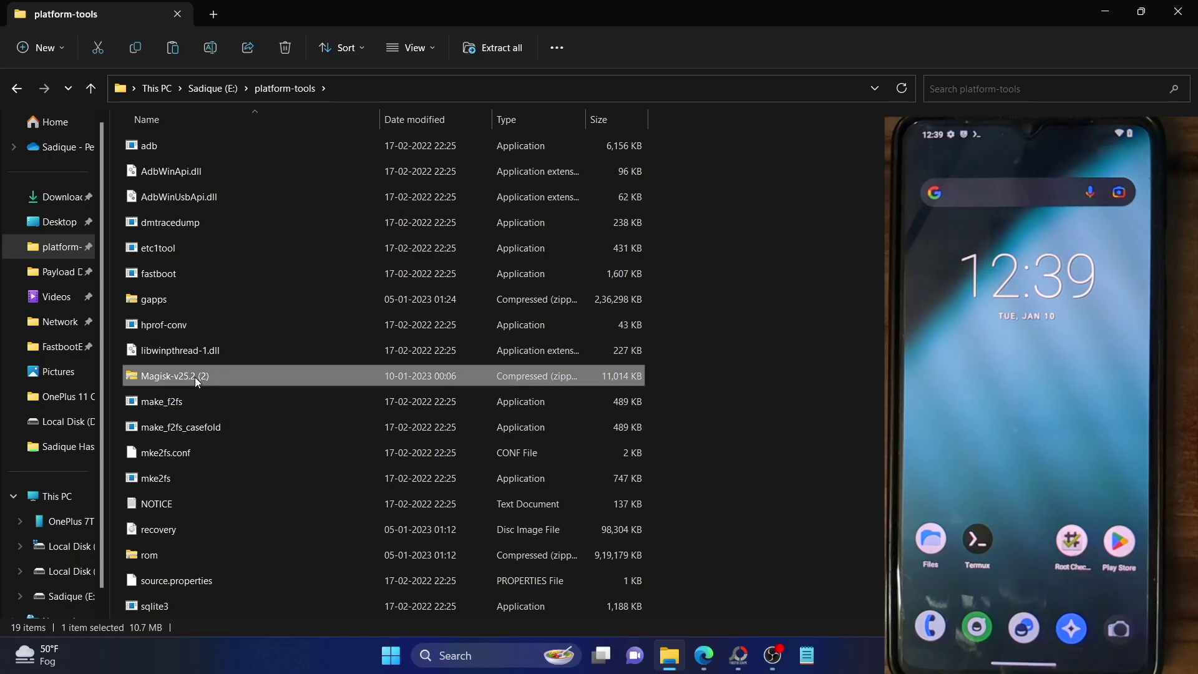
{"action": "right_click", "coordinate": [194, 378]}
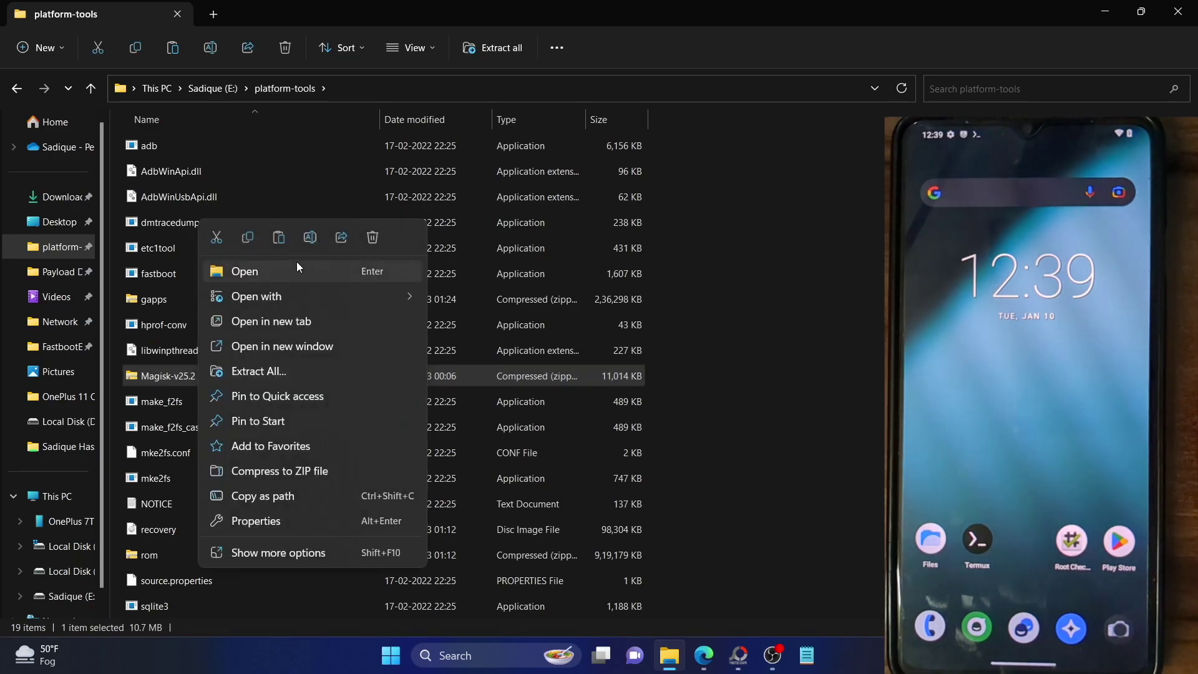
{"action": "left_click", "coordinate": [310, 237]}
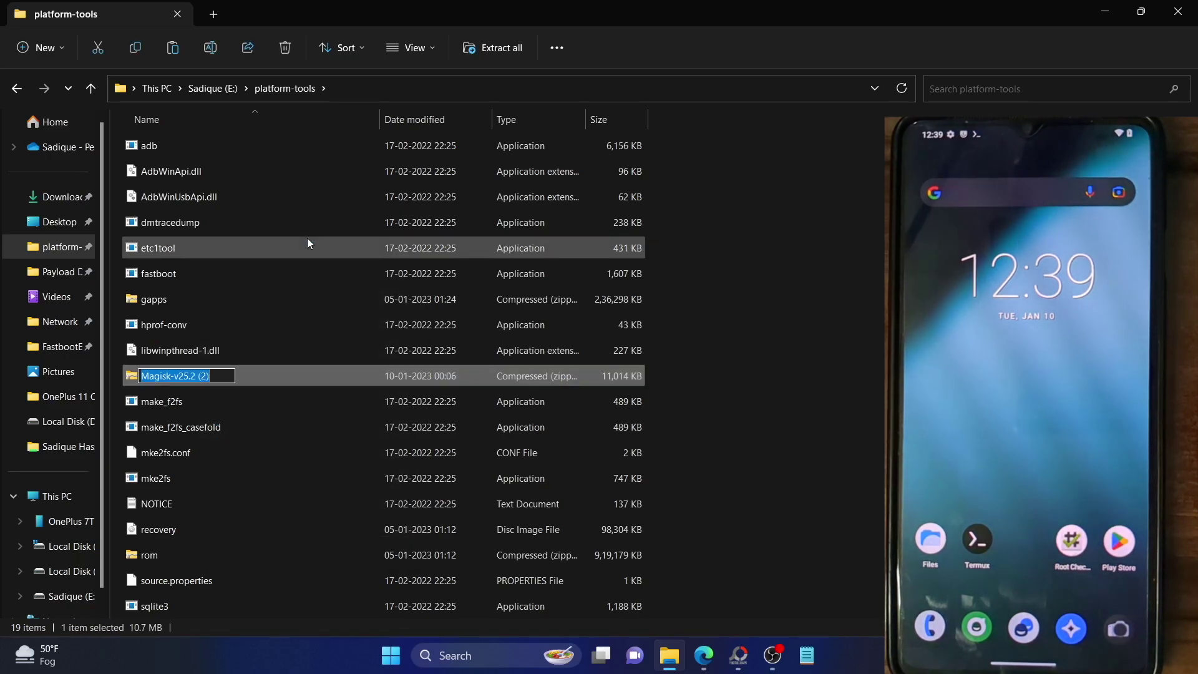
{"action": "key", "text": "Right"}
{"action": "key", "text": "BackSpace"}
{"action": "key", "text": "BackSpace"}
{"action": "key", "text": "BackSpace"}
{"action": "key", "text": "BackSpace"}
{"action": "key", "text": "BackSpace"}
{"action": "key", "text": "BackSpace"}
{"action": "key", "text": "BackSpace"}
{"action": "key", "text": "BackSpace"}
{"action": "key", "text": "BackSpace"}
{"action": "key", "text": "BackSpace"}
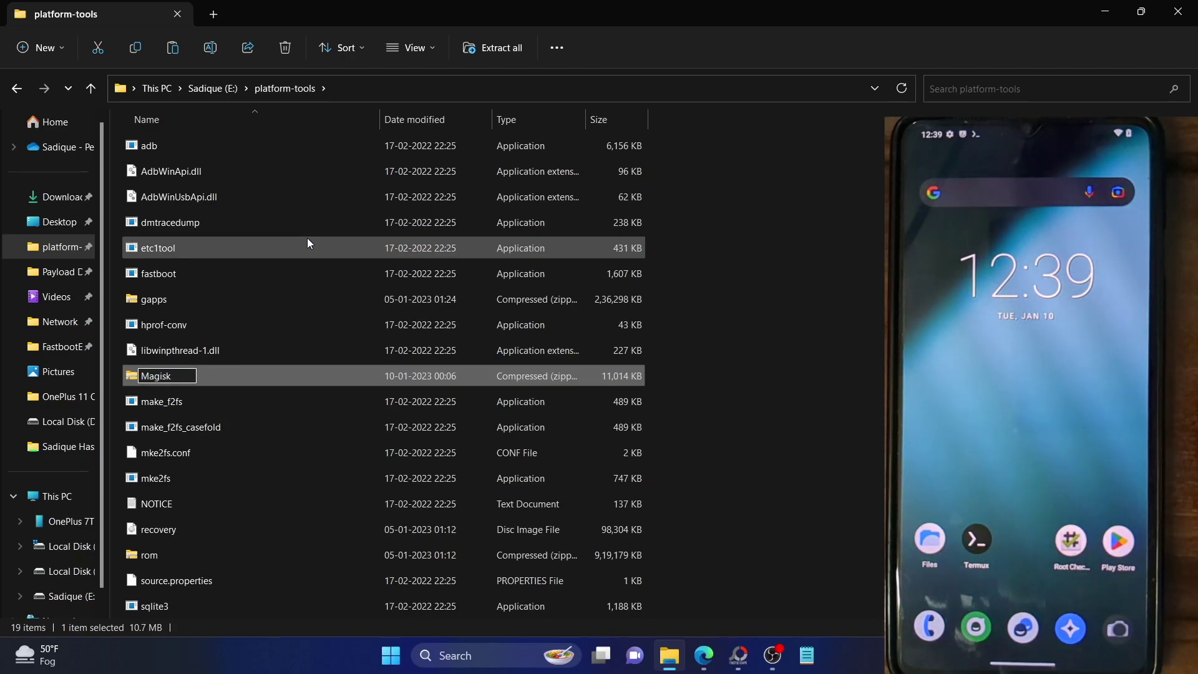
{"action": "key", "text": "Return"}
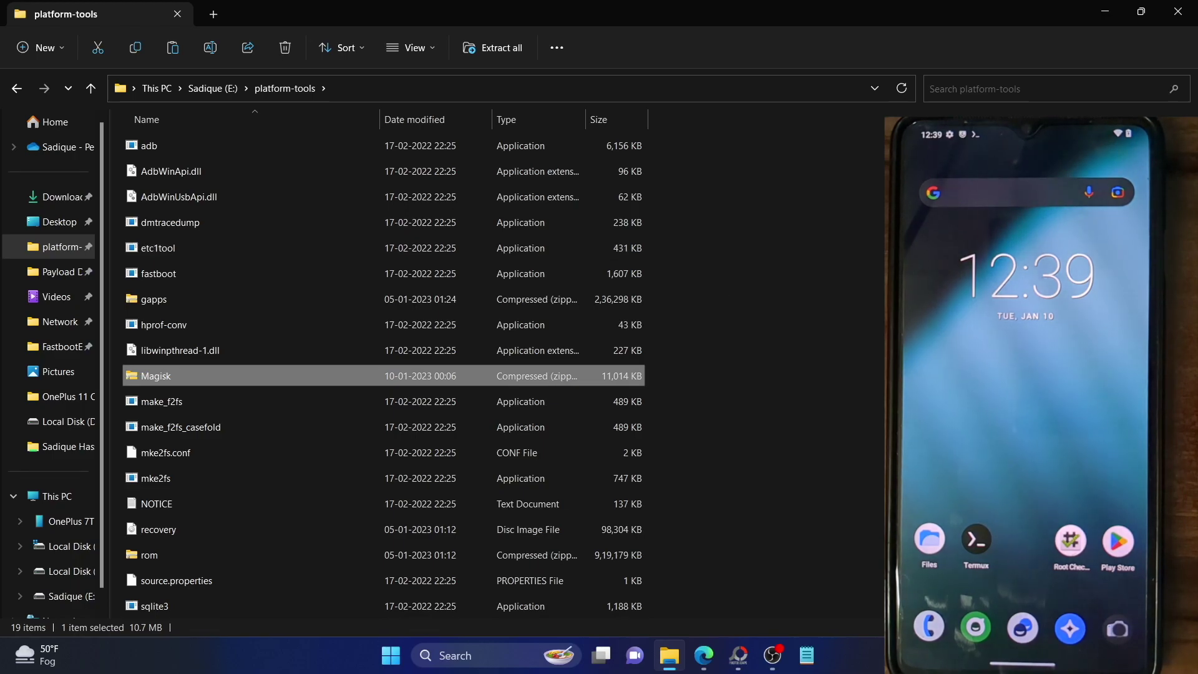
{"action": "key", "text": "ctrl+space"}
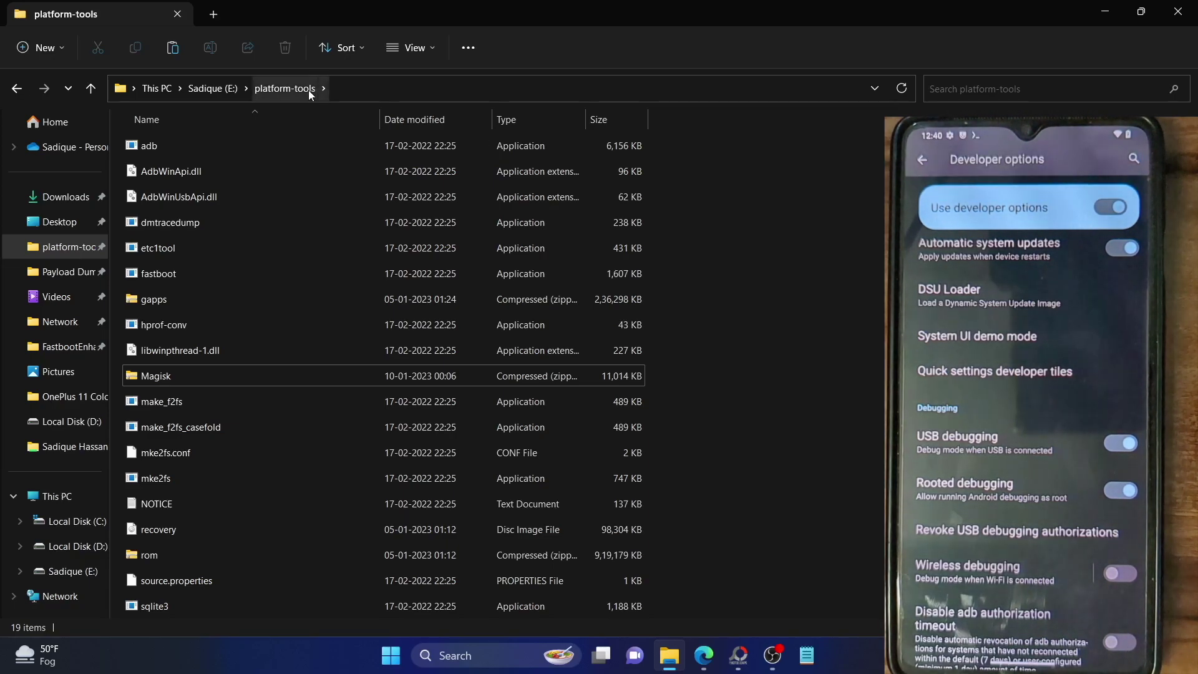
- Open a Command Prompt in the platform-tools folder and list the connected phones with adb devices
{"action": "left_click", "coordinate": [392, 91]}
{"action": "type", "text": "cmd"}
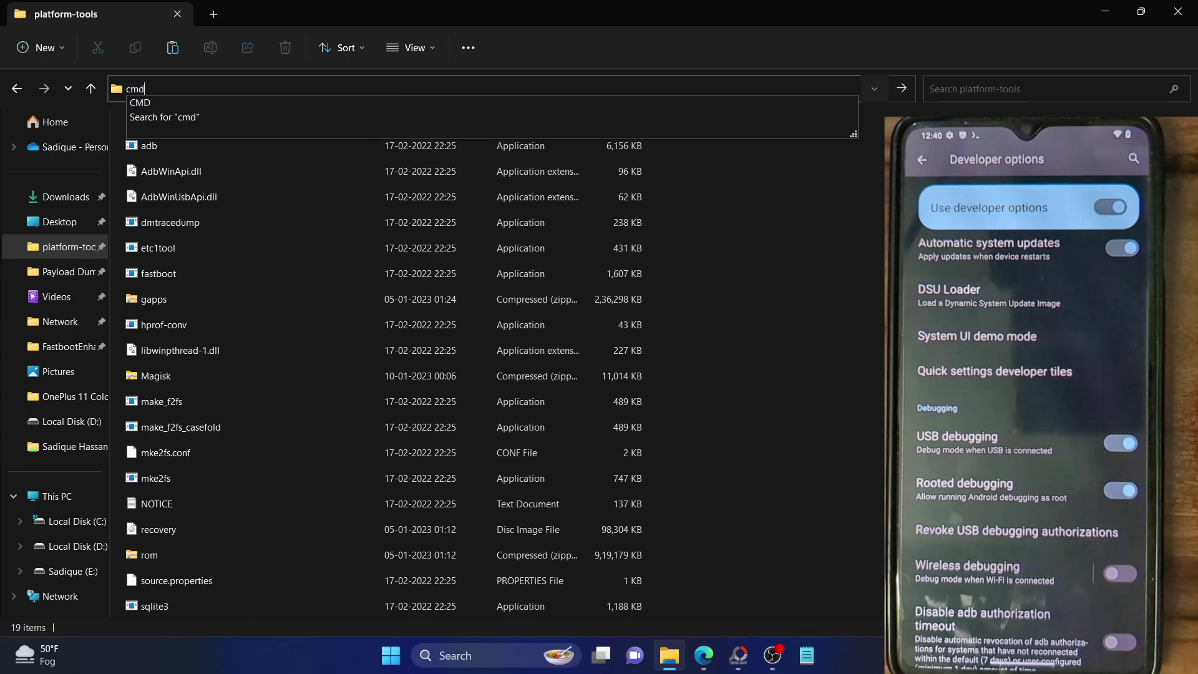
{"action": "key", "text": "Return"}
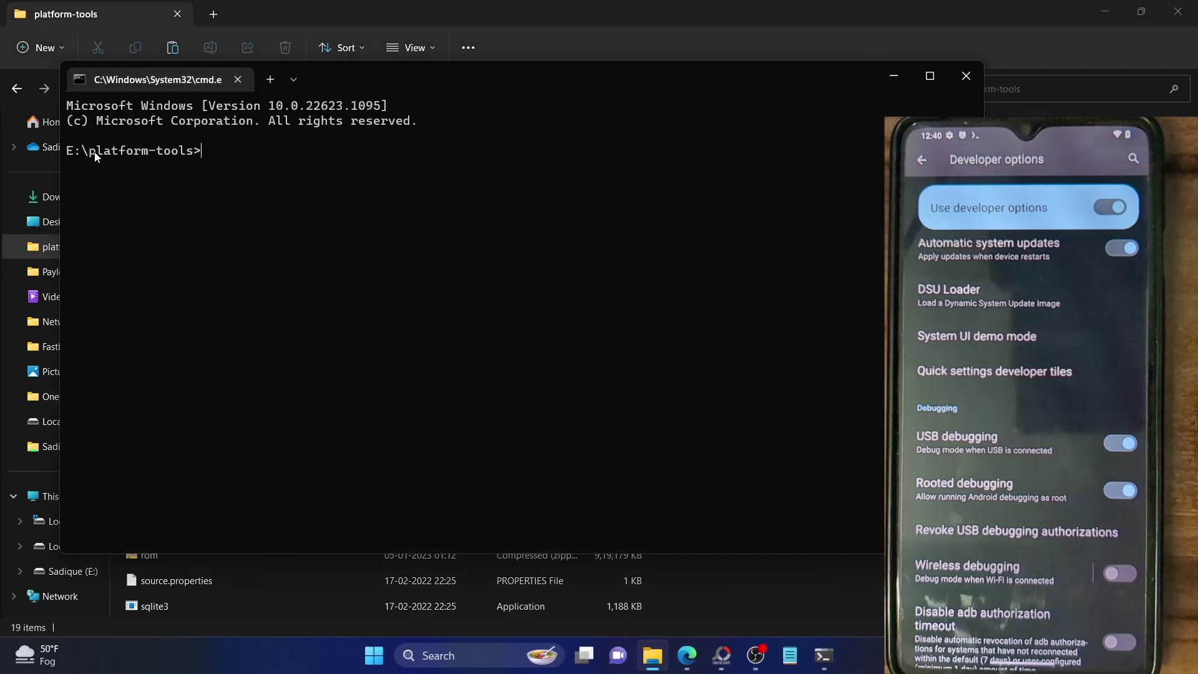
{"action": "type", "text": "a"}
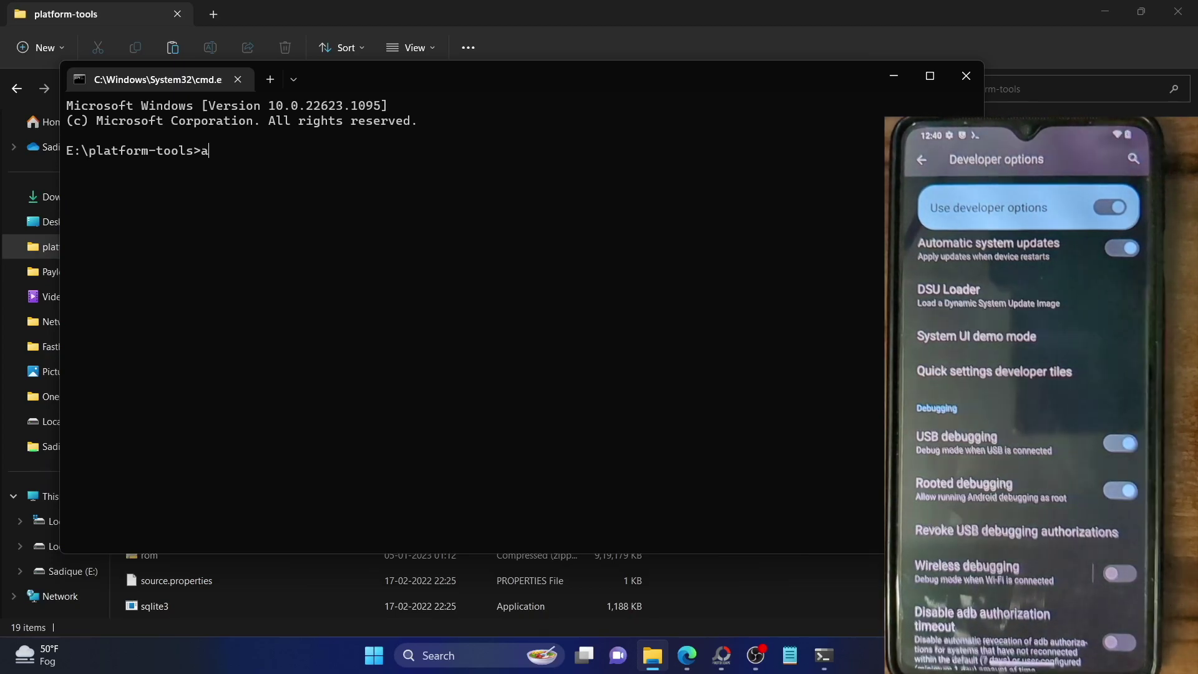
{"action": "type", "text": "db devices"}
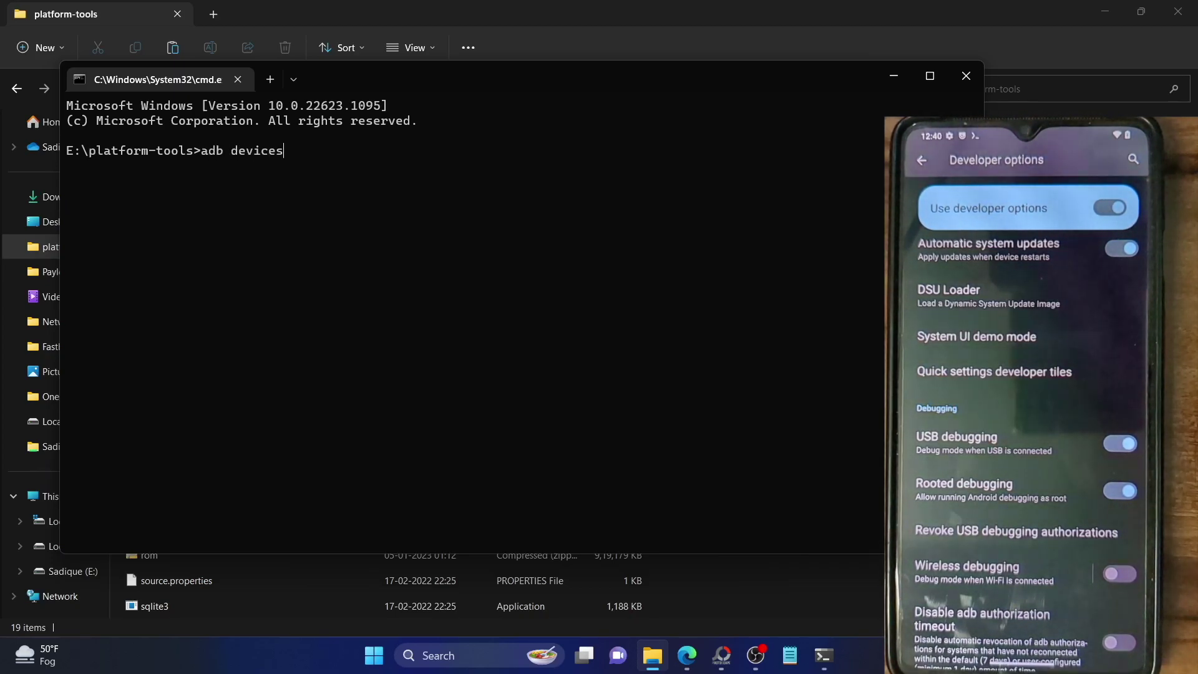
{"action": "key", "text": "Return"}
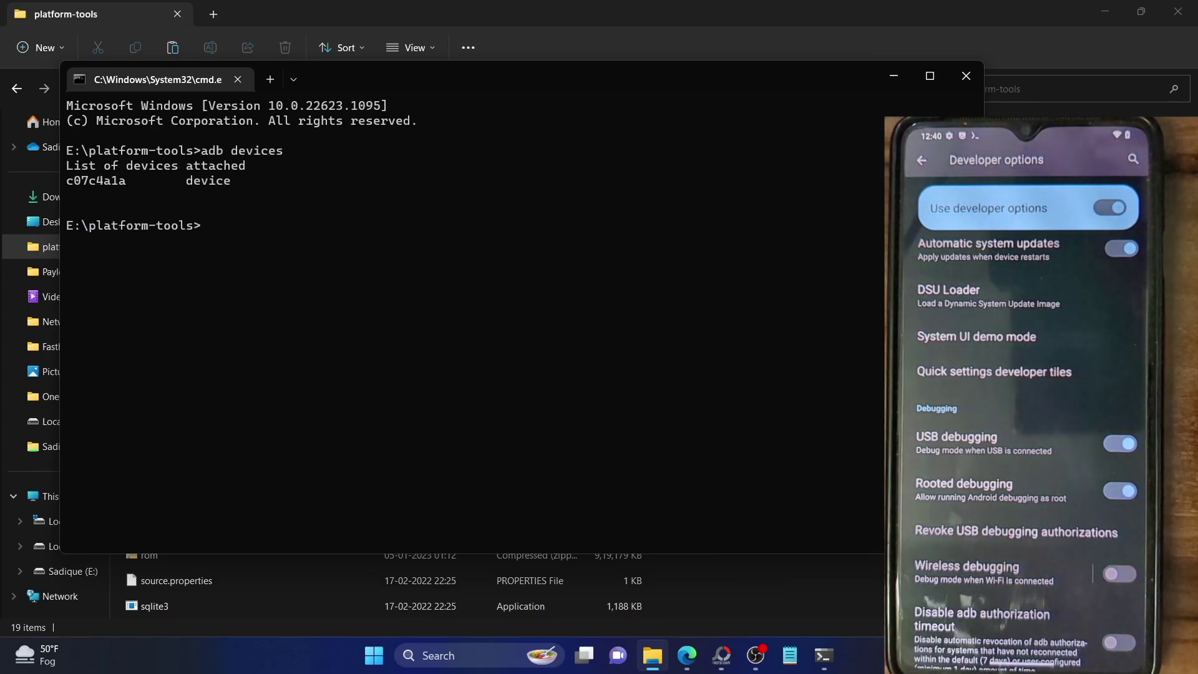
{"action": "double_click", "coordinate": [105, 180]}
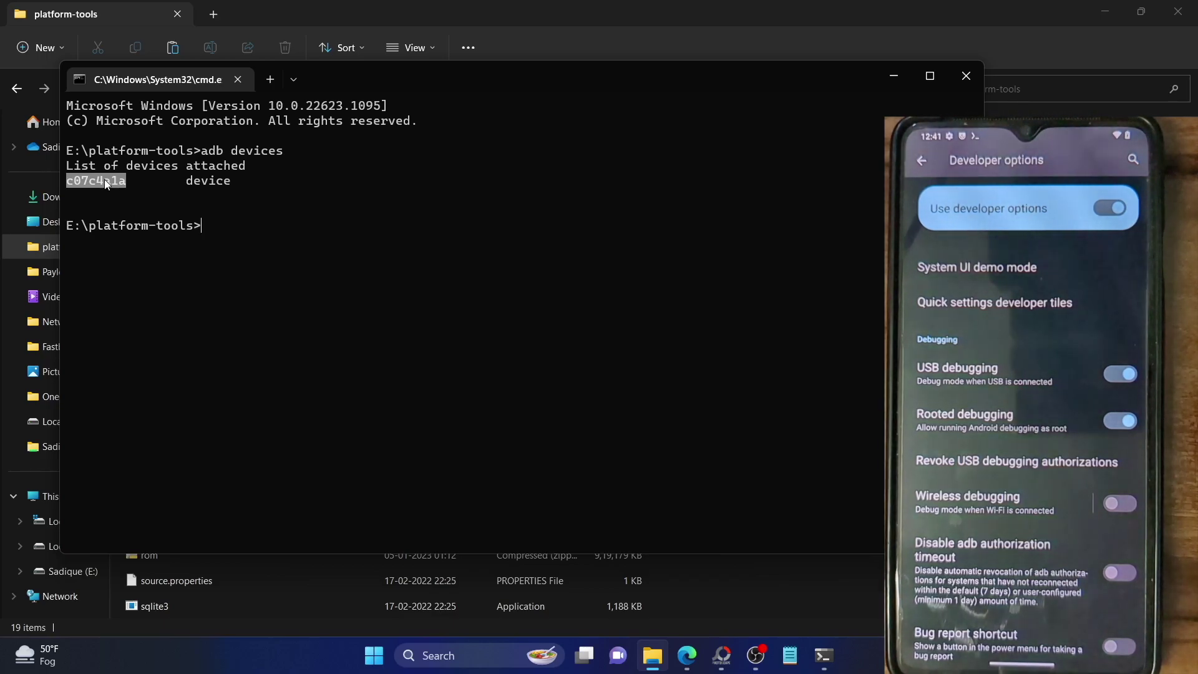
{"action": "right_click", "coordinate": [104, 178]}
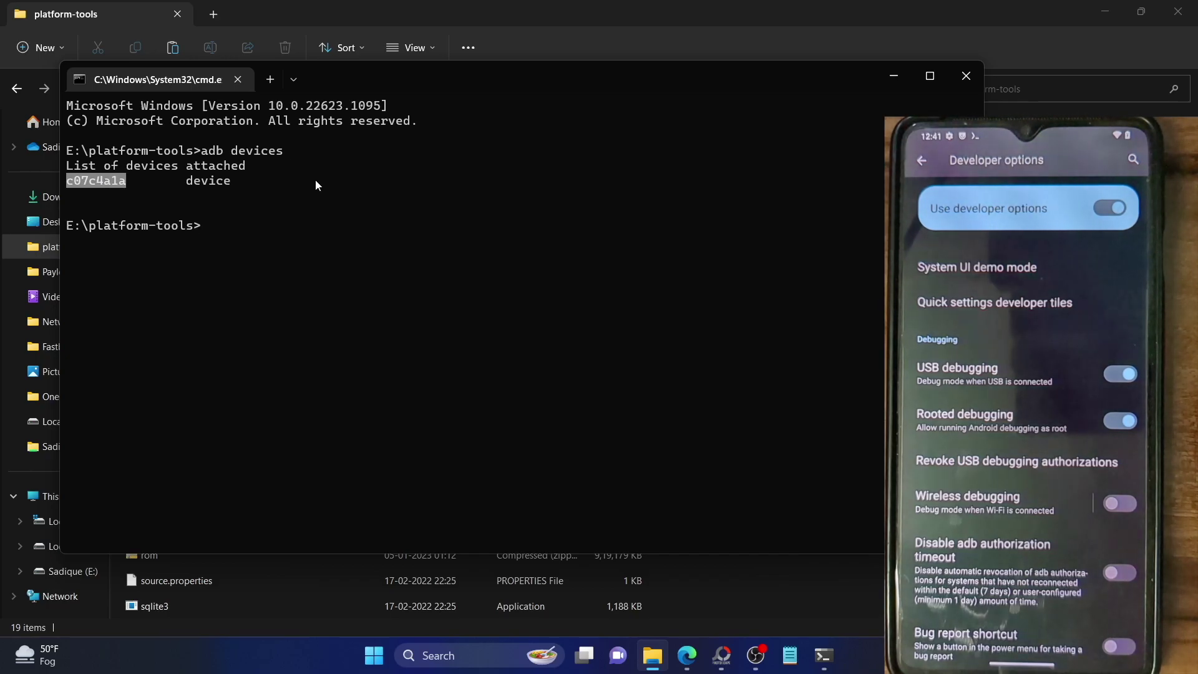
{"action": "right_click", "coordinate": [281, 233]}
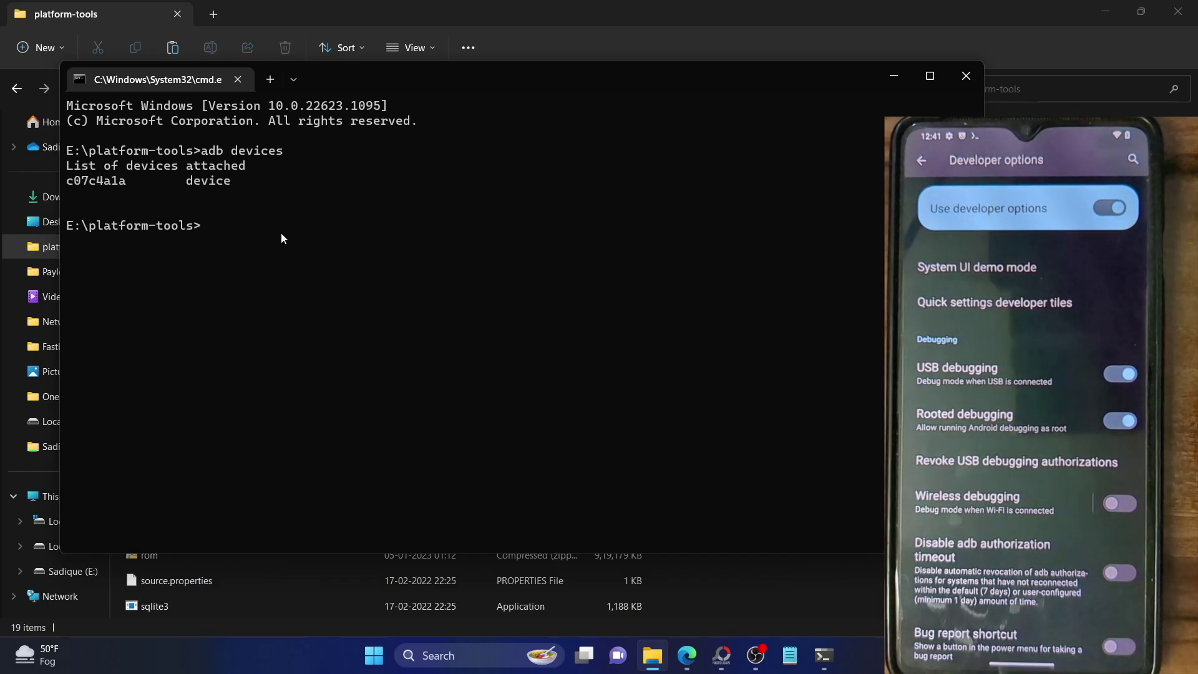
{"action": "double_click", "coordinate": [95, 186]}
{"action": "right_click", "coordinate": [322, 254]}
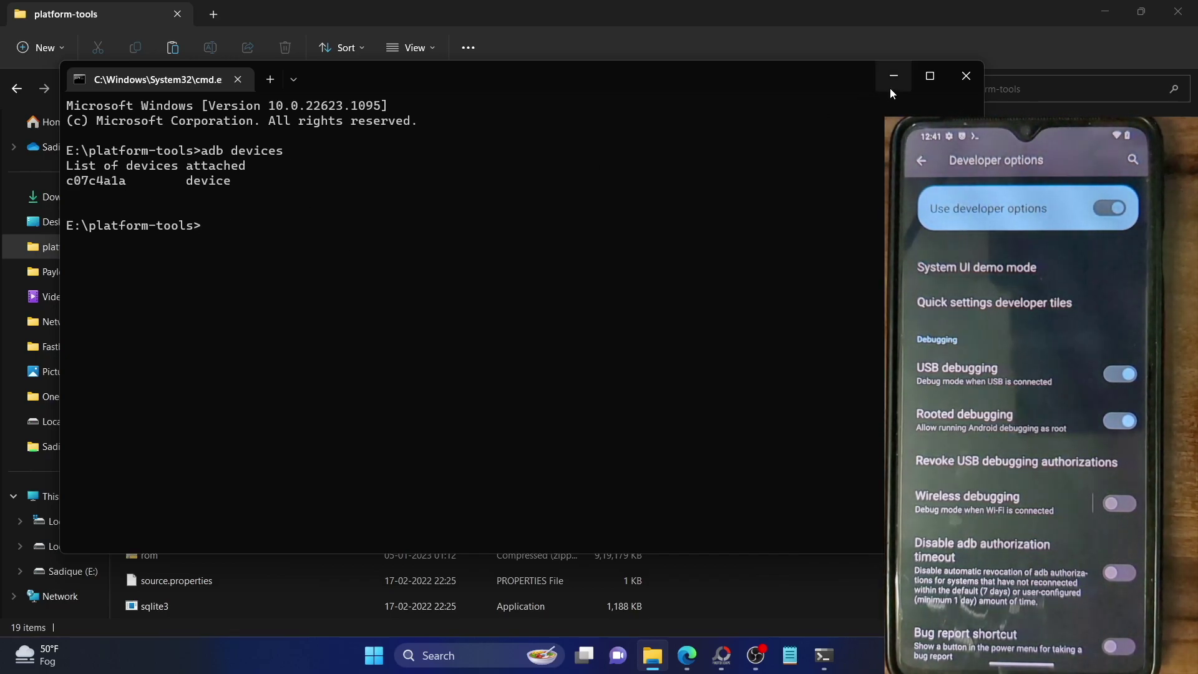
- Reboot the phone into recovery mode with adb reboot recovery
{"action": "type", "text": "adb re"}
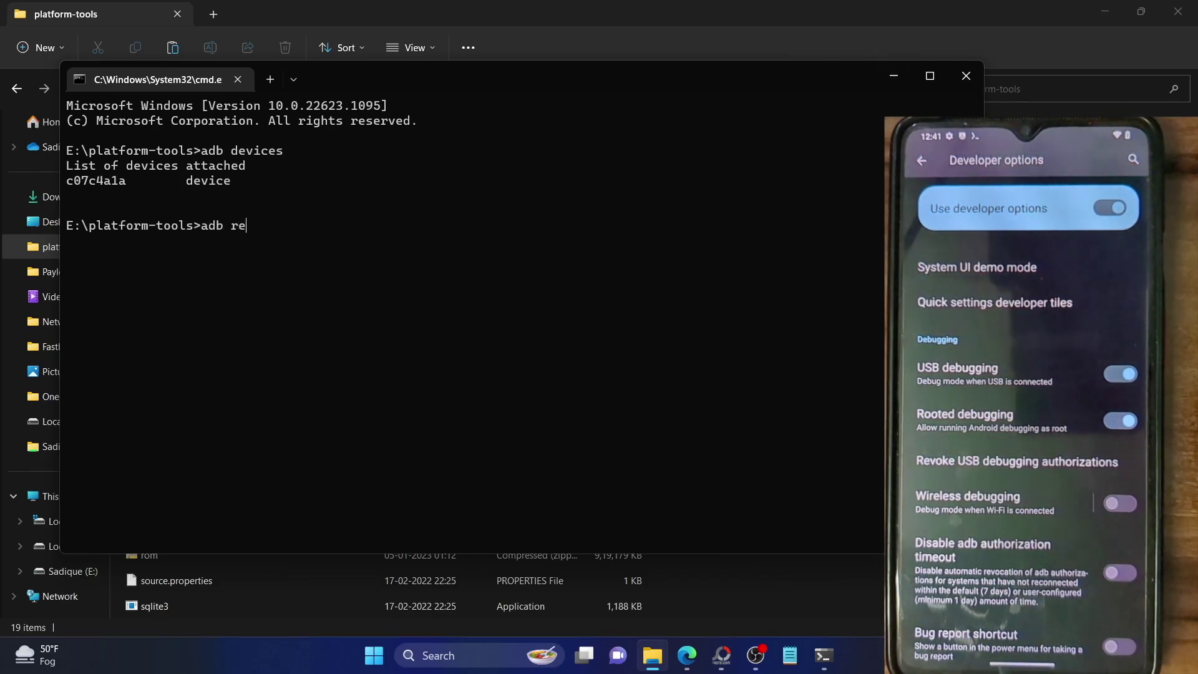
{"action": "type", "text": "boot recovery"}
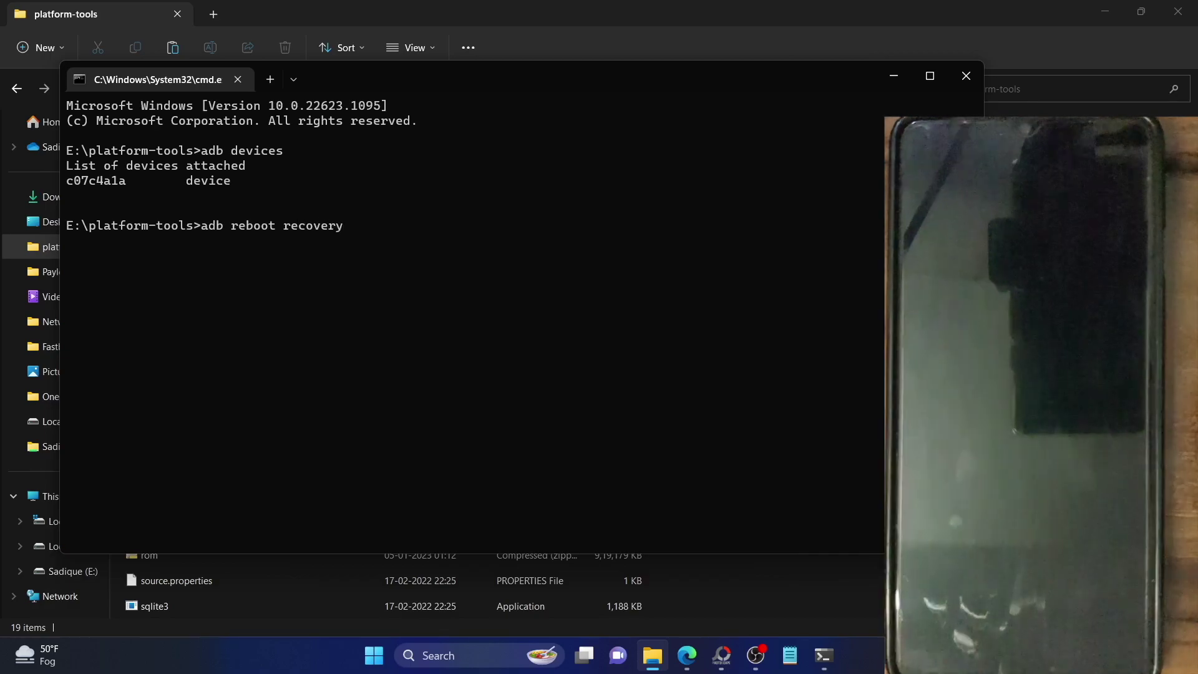
{"action": "key", "text": "Return"}
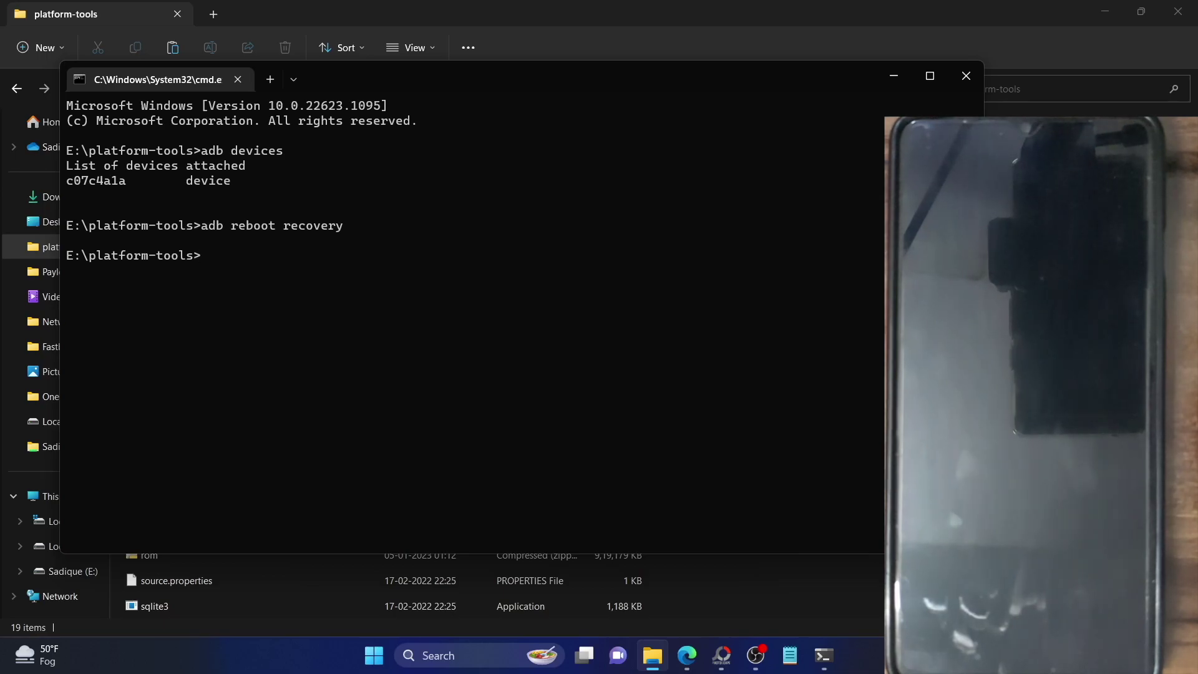
- Minimize the Command Prompt and check the Magisk zip in the platform-tools folder
{"action": "left_click", "coordinate": [884, 69]}
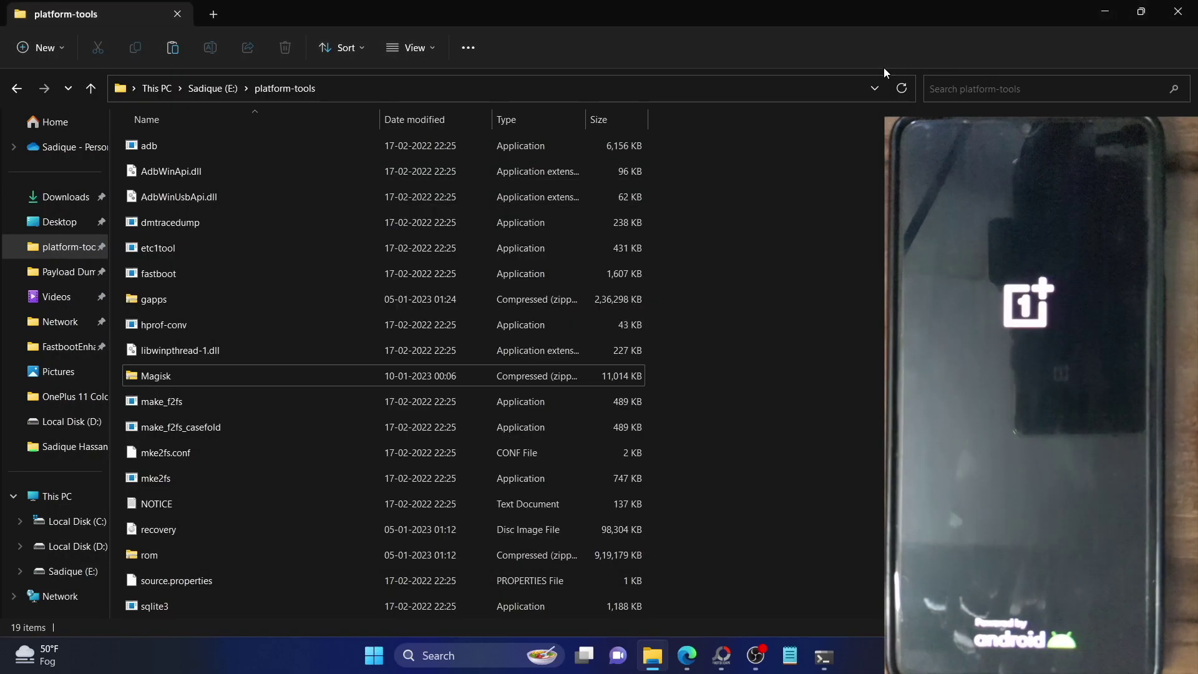
{"action": "left_click", "coordinate": [190, 374]}
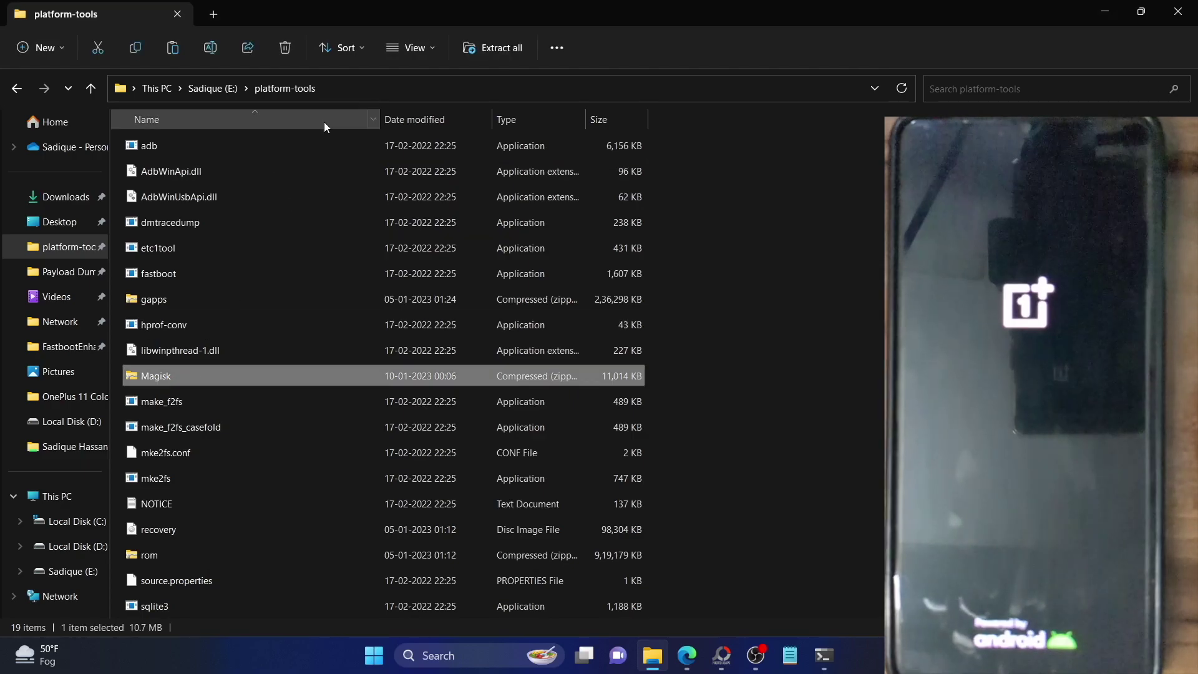
{"action": "left_click", "coordinate": [784, 463]}
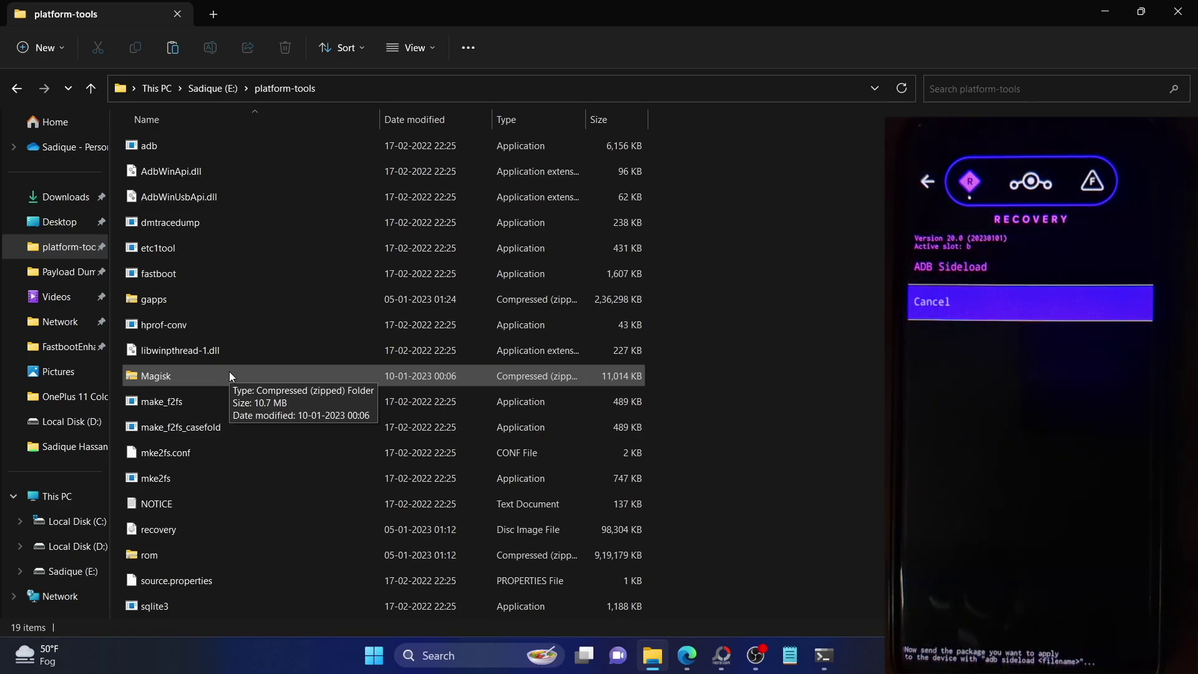
- Switch back to the Command Prompt and flash the Magisk package to the phone with adb sideload magisk.zip
{"action": "left_click", "coordinate": [824, 655]}
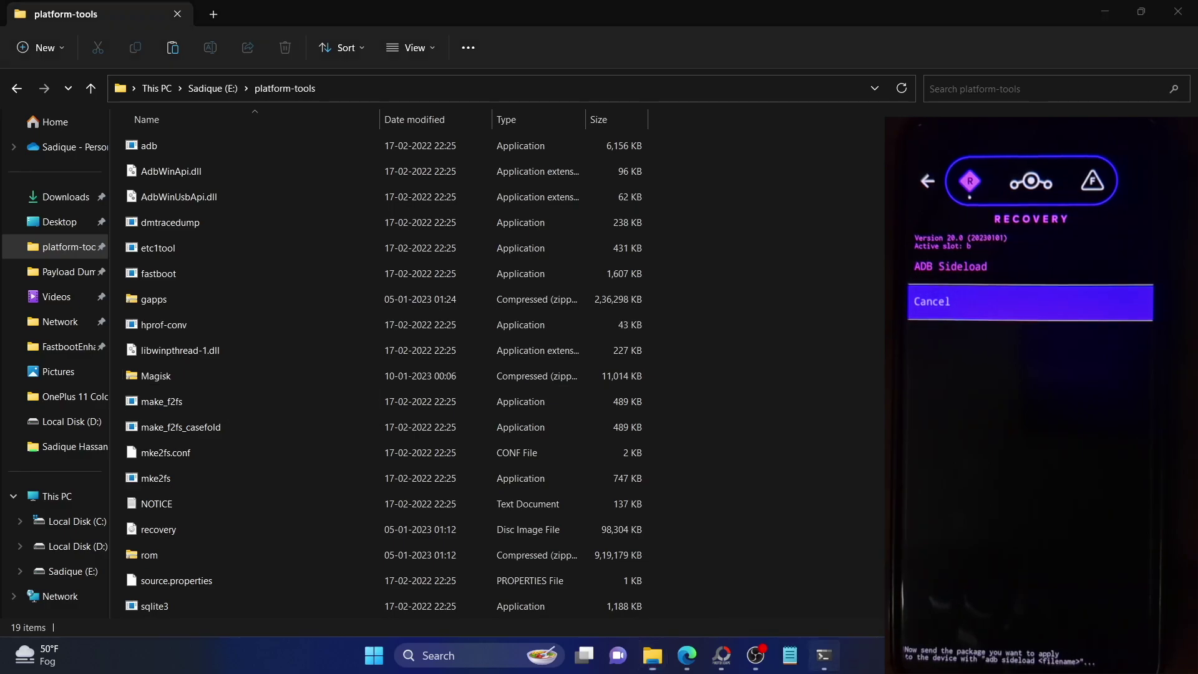
{"action": "type", "text": "adb sideload"}
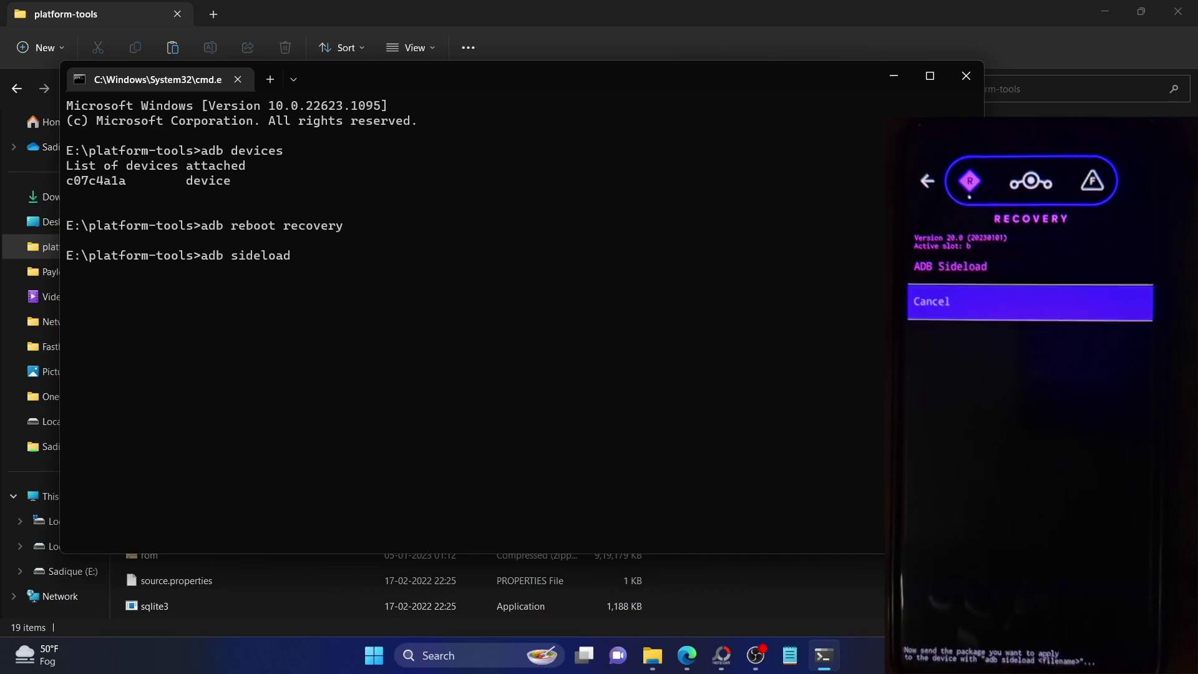
{"action": "type", "text": " magisk.zip"}
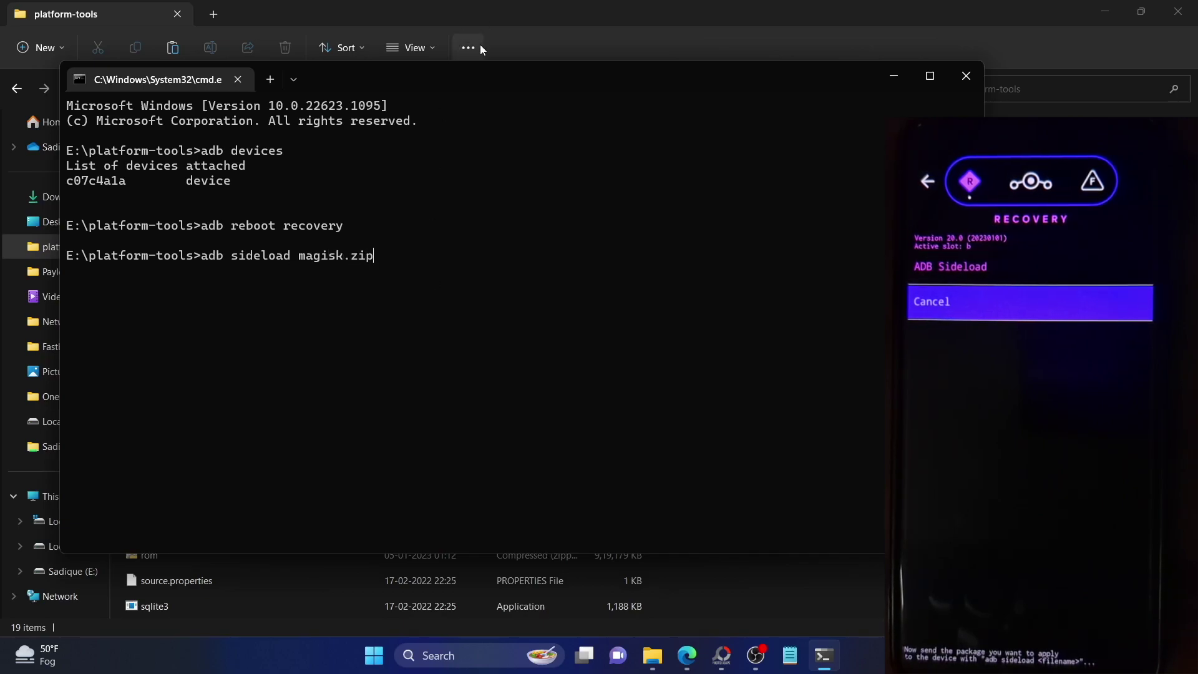
{"action": "left_click_drag", "start_coordinate": [456, 77], "coordinate": [723, 86]}
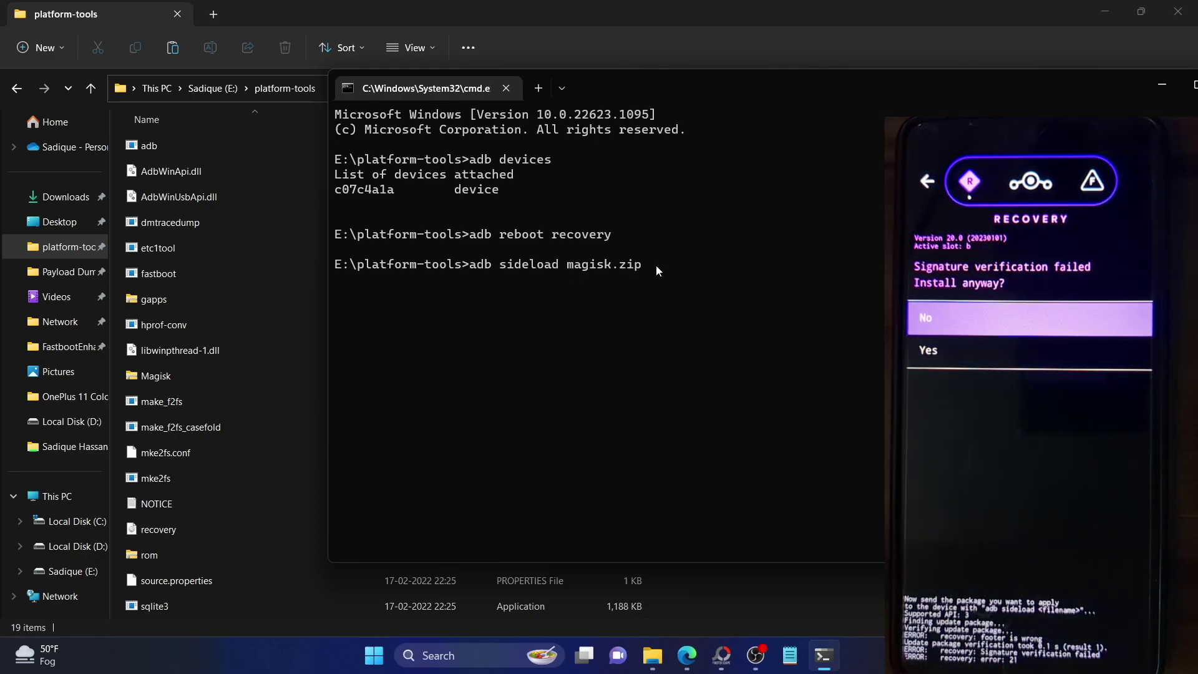
{"action": "key", "text": "Return"}
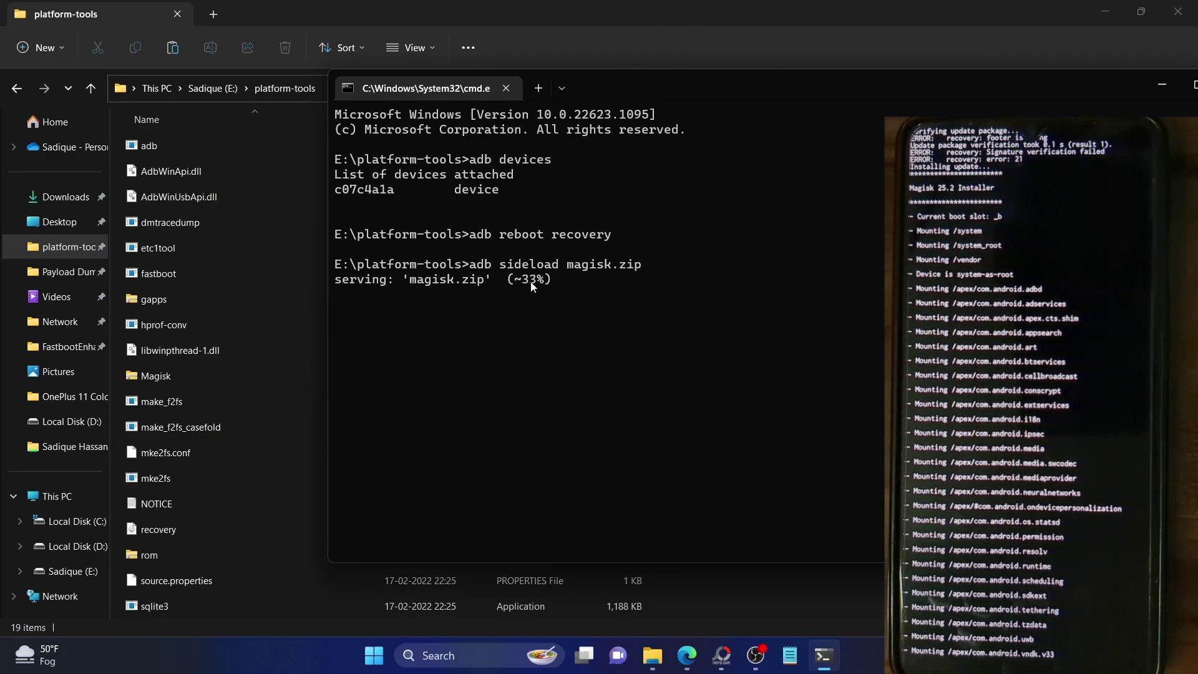
{"action": "double_click", "coordinate": [531, 281]}
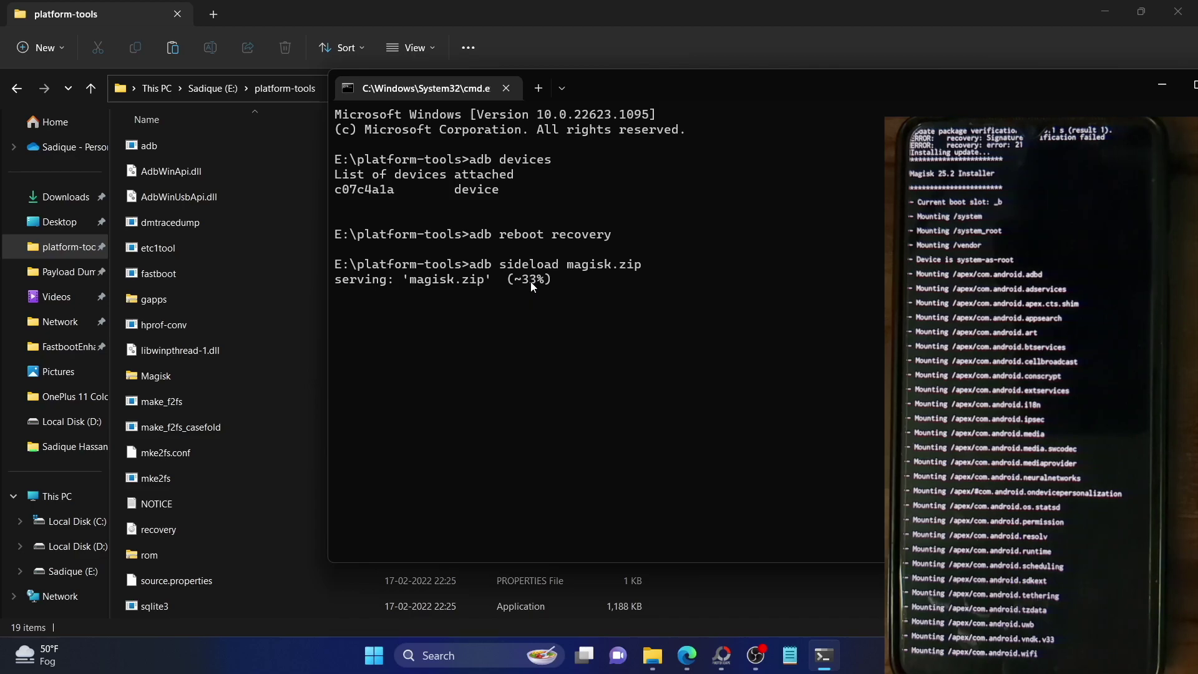
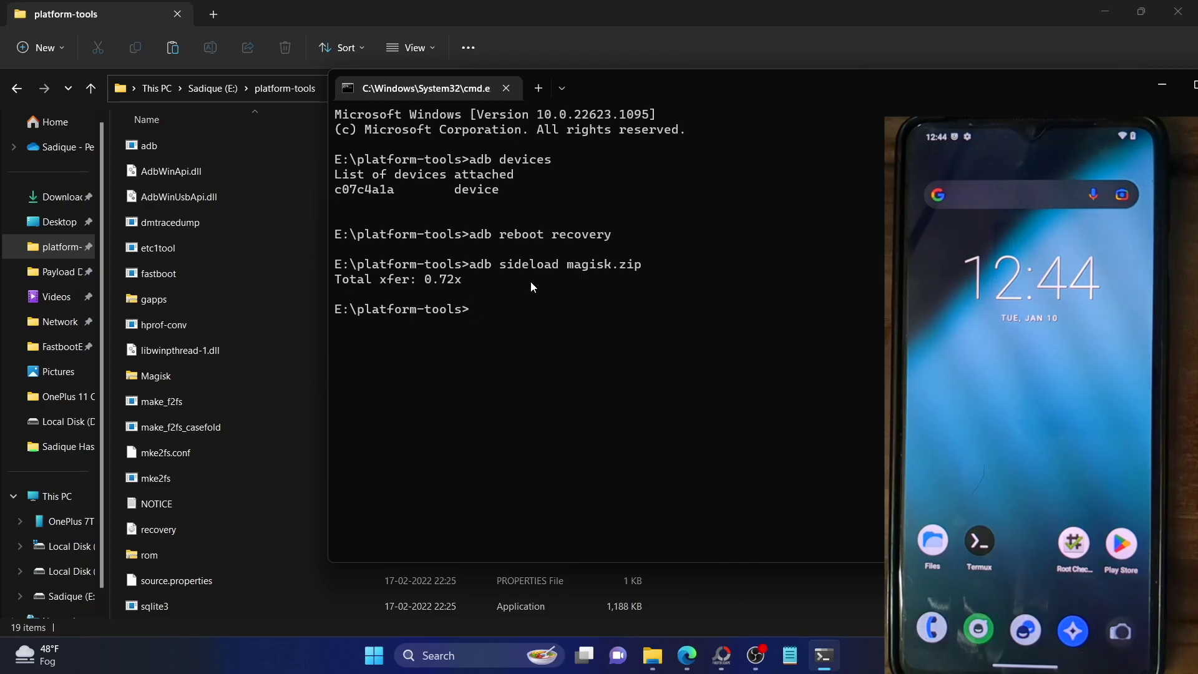
- Switch to the browser and review the Magisk Version 25.2 APK download link in the Magisk guide
{"action": "left_click", "coordinate": [687, 655]}
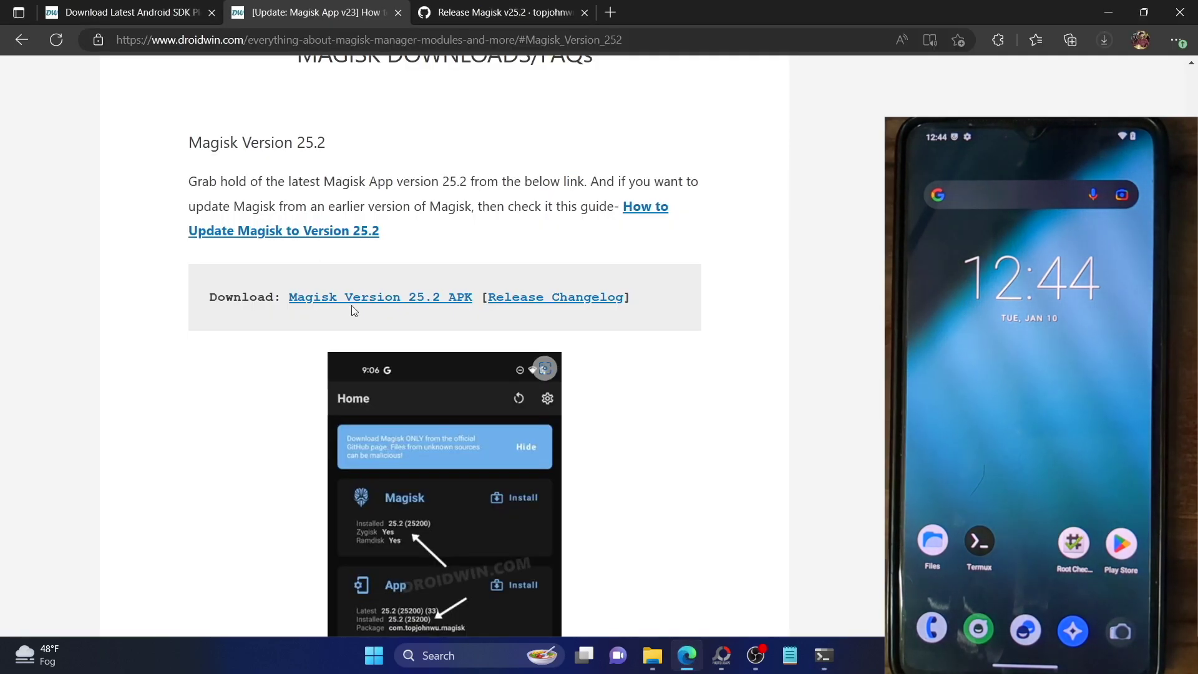
{"action": "scroll", "coordinate": [343, 193], "scroll_direction": "up", "scroll_amount": 1}
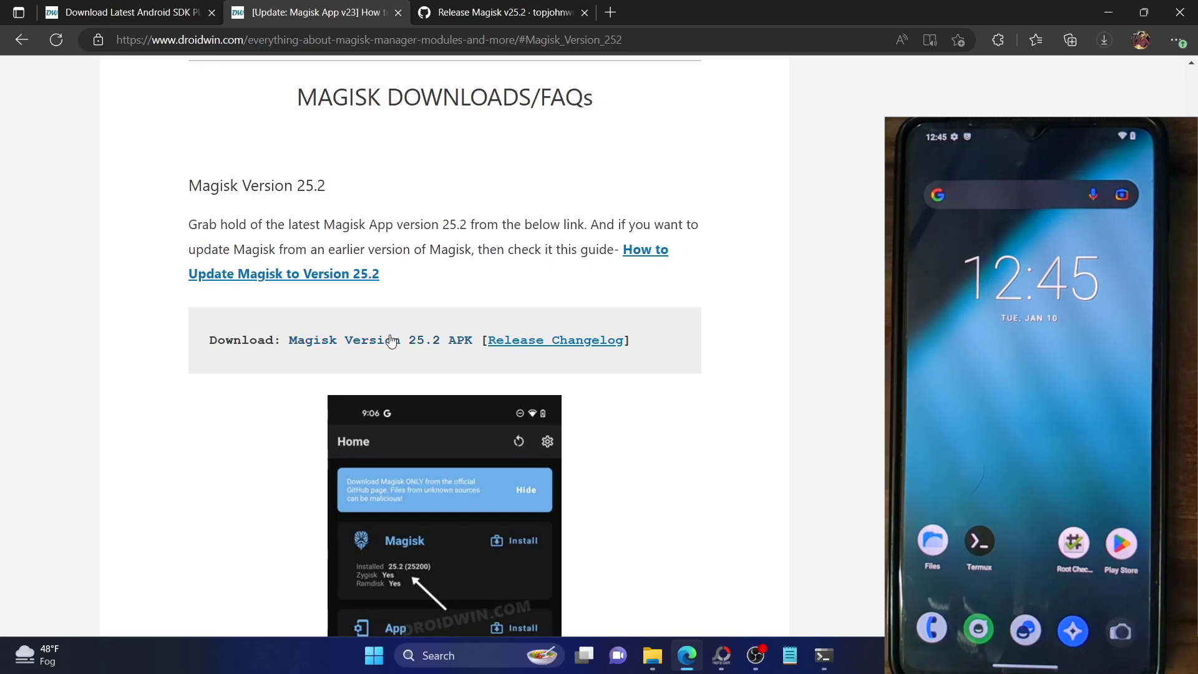
{"action": "left_click", "coordinate": [652, 656]}
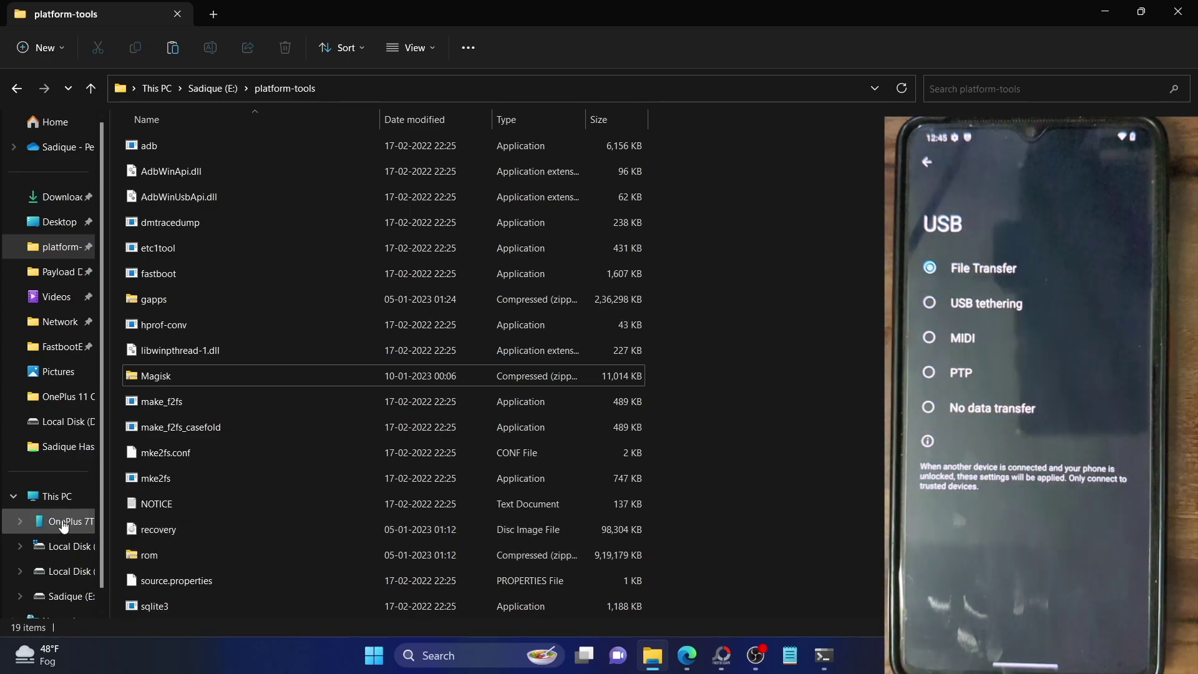
{"action": "left_click", "coordinate": [695, 644]}
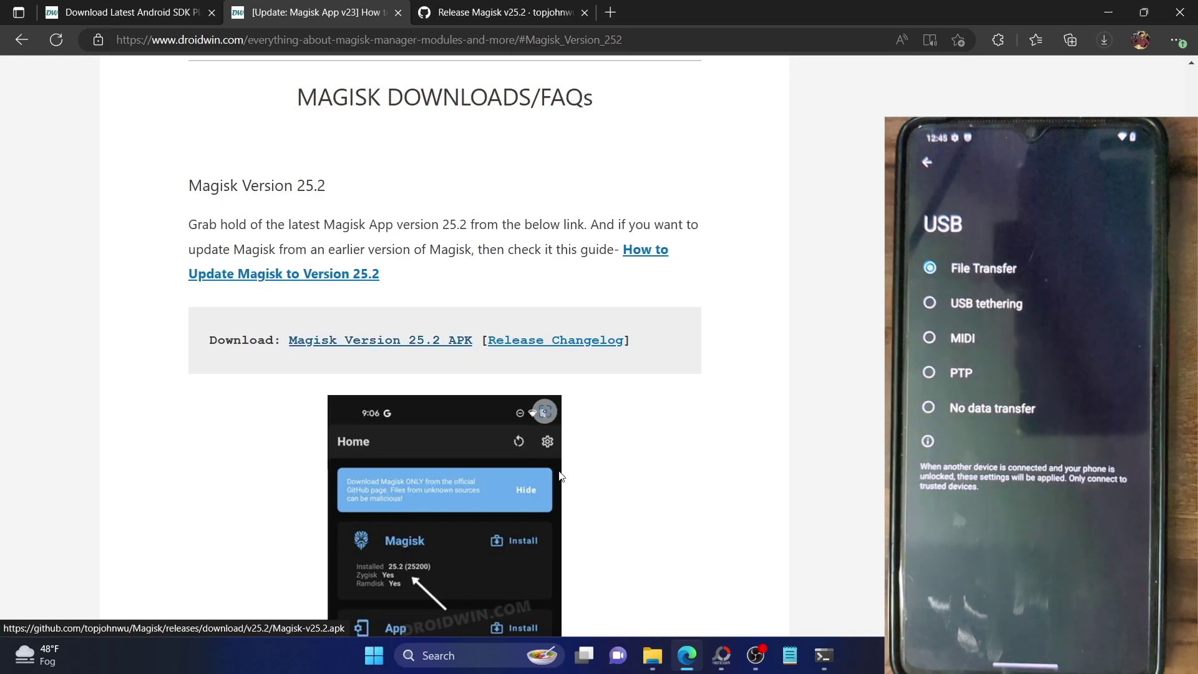
- Switch to File Explorer and open the OnePlus 7T's first internal shared storage
{"action": "left_click", "coordinate": [652, 655]}
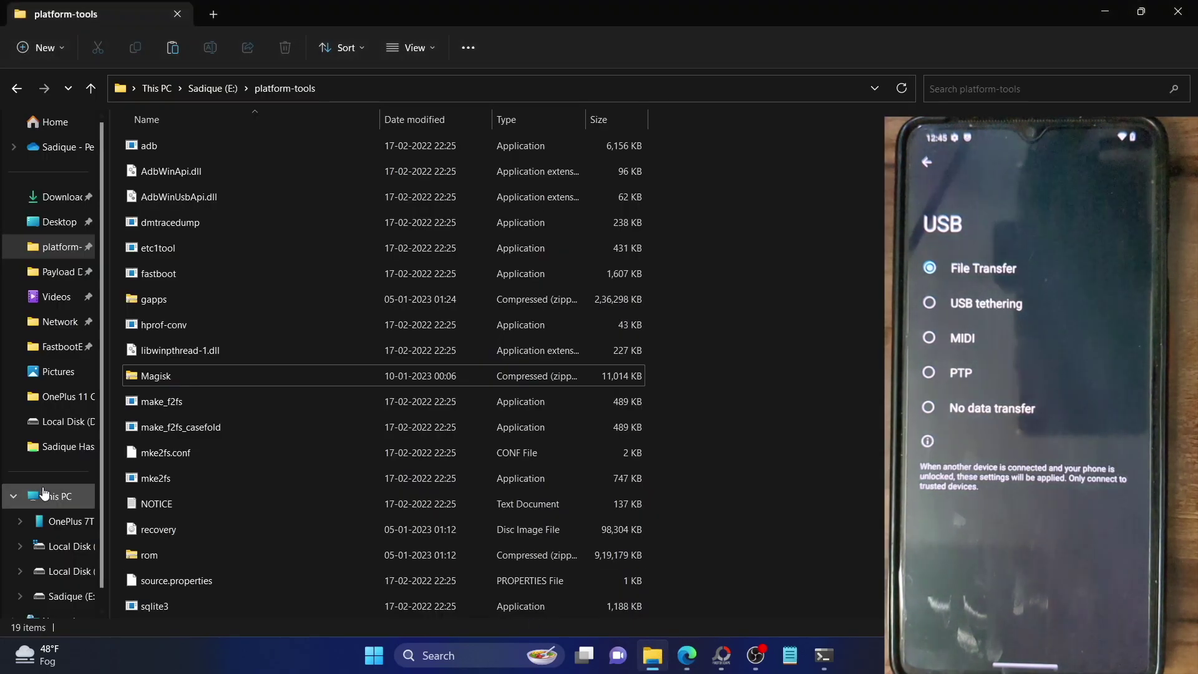
{"action": "left_click", "coordinate": [56, 522]}
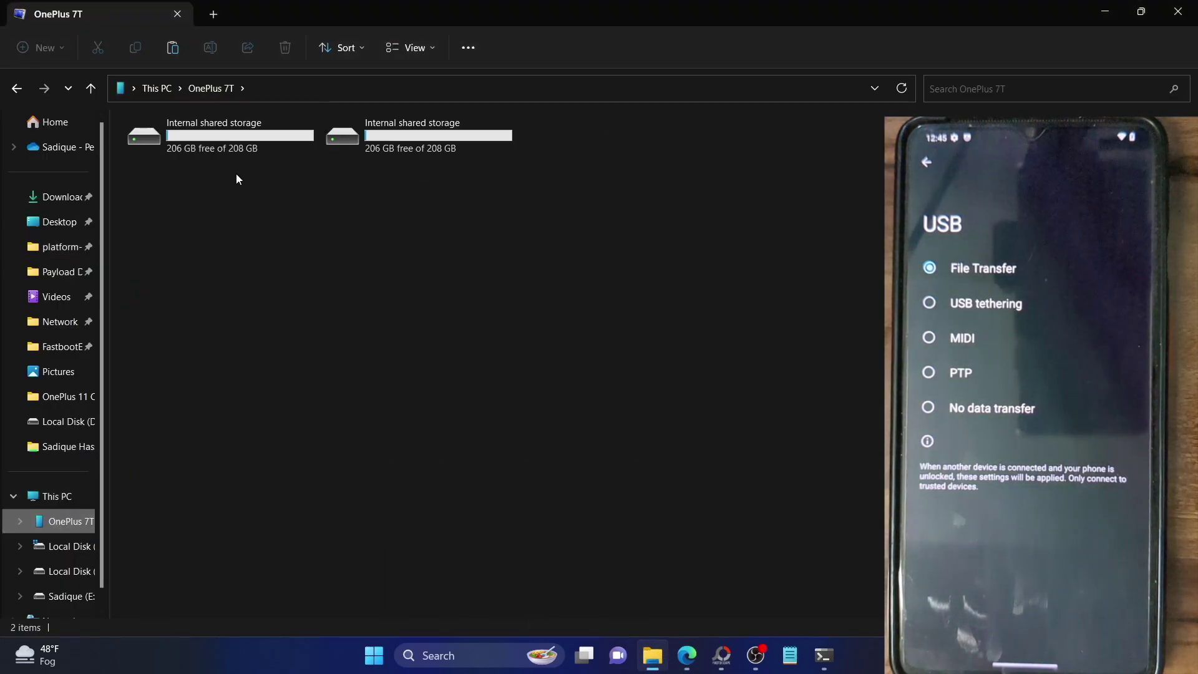
{"action": "double_click", "coordinate": [211, 145]}
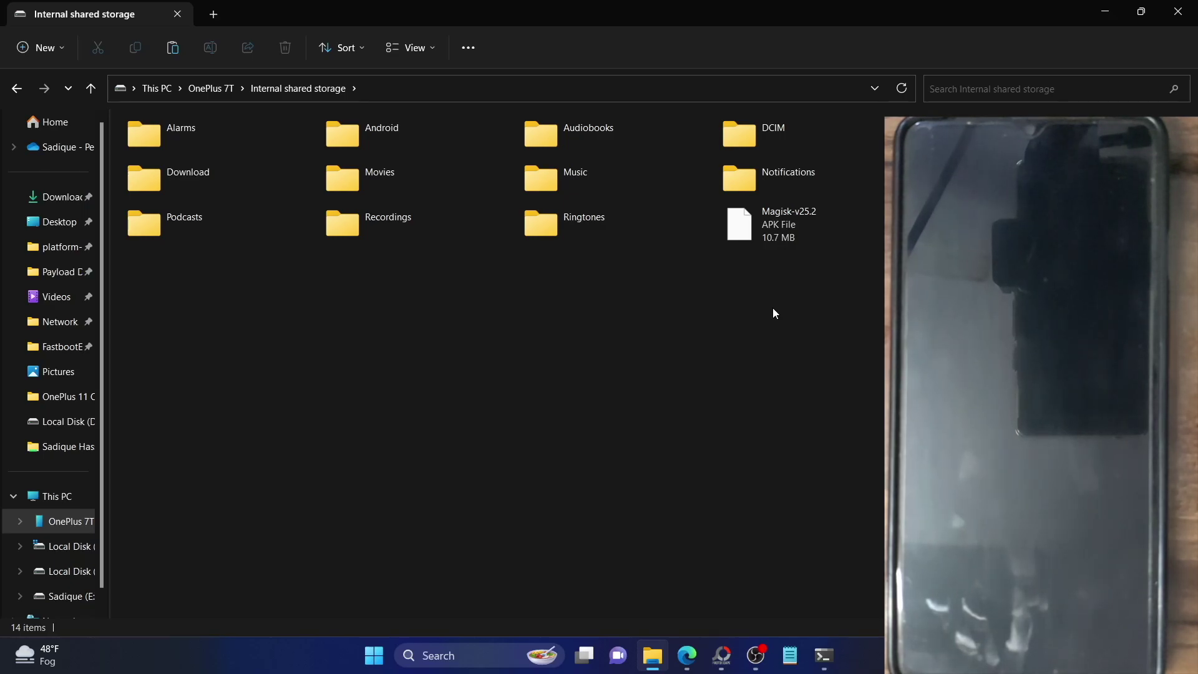
{"action": "key", "text": "alt+Tab"}
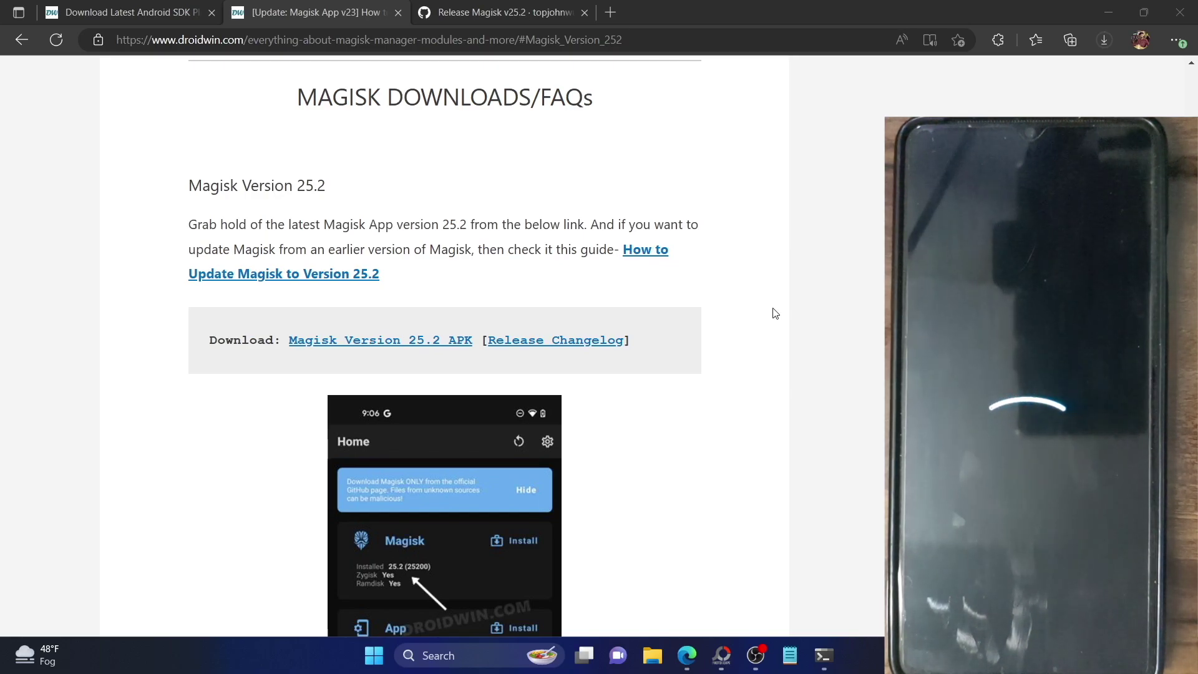
{"action": "left_click", "coordinate": [823, 655]}
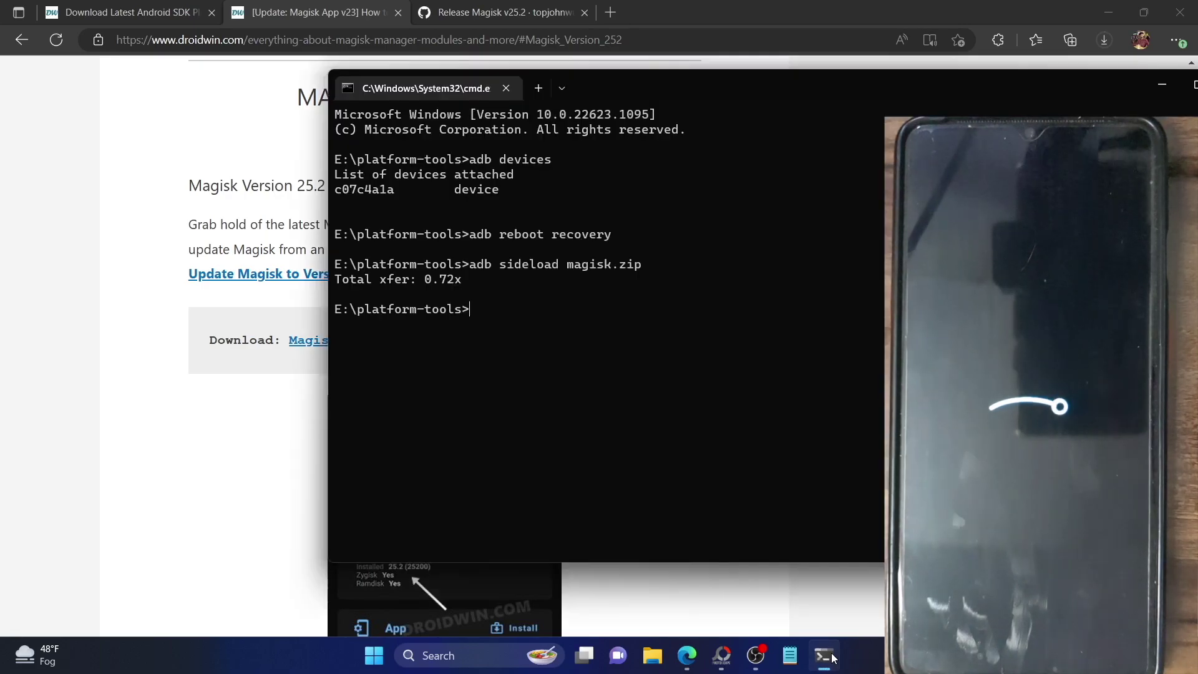
{"action": "left_click", "coordinate": [194, 471]}
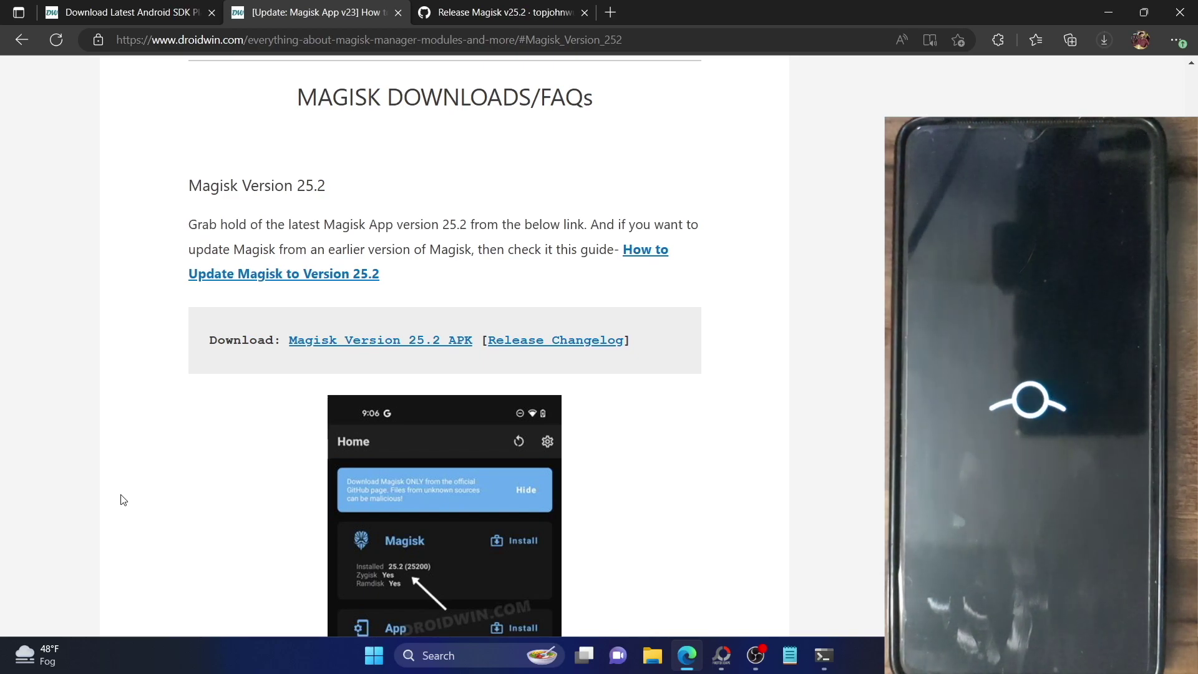
{"action": "scroll", "coordinate": [122, 498], "scroll_direction": "down", "scroll_amount": 1}
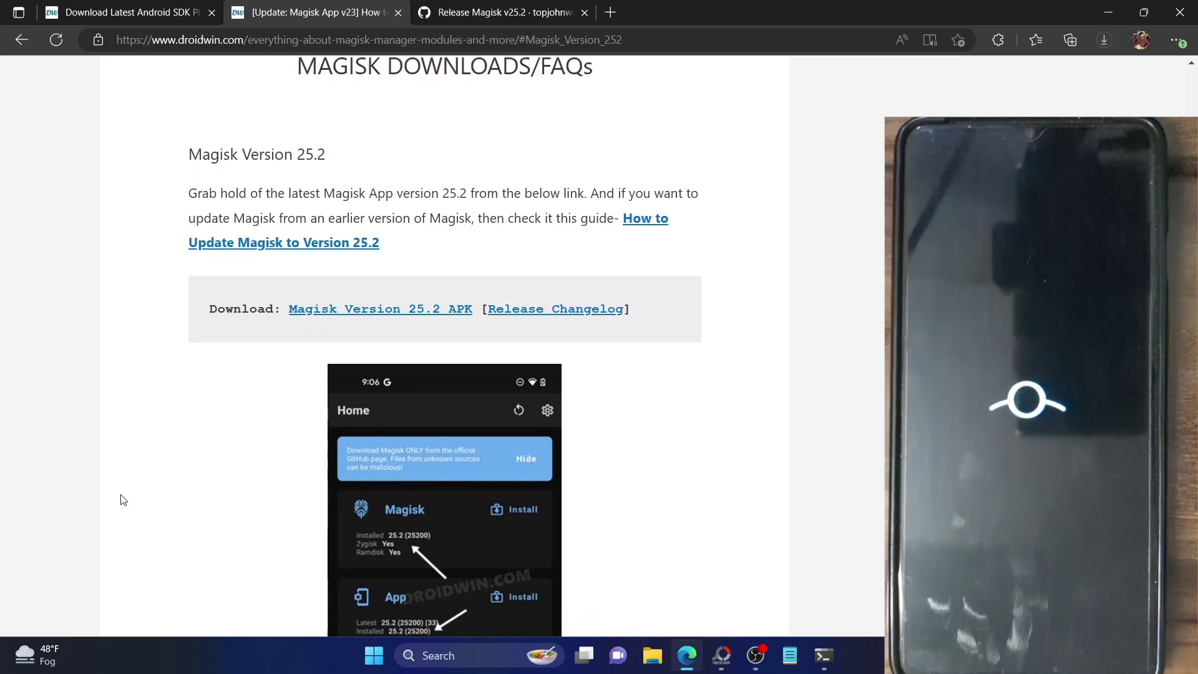